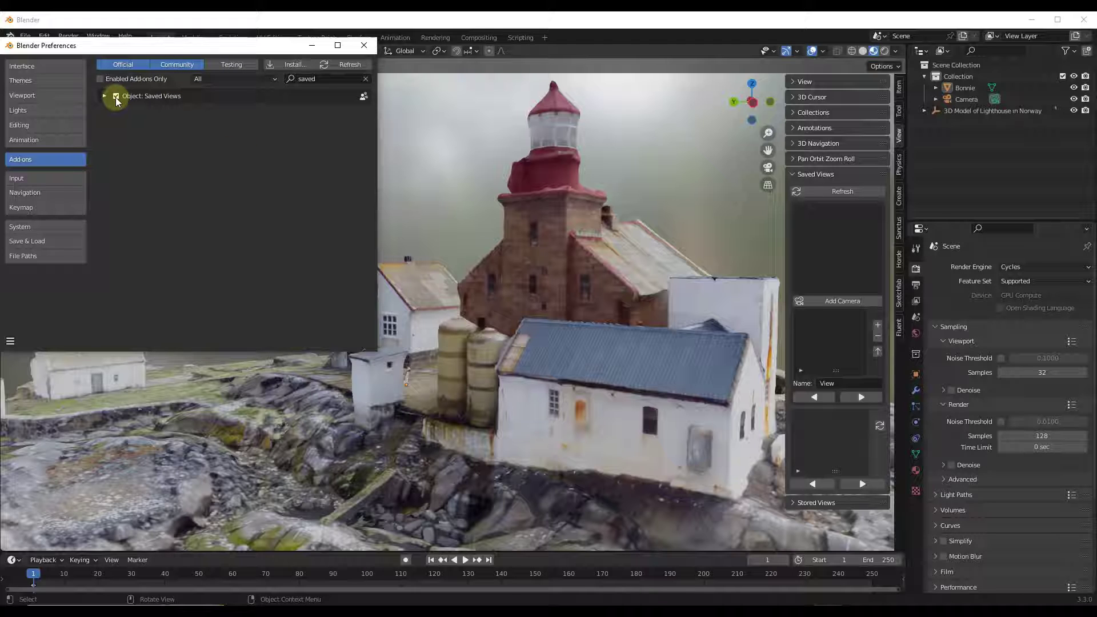
# Examine the Saved Views add-on's details and its Popup Panel shortcut settings, and close the preferences
pyautogui.click(104, 96)
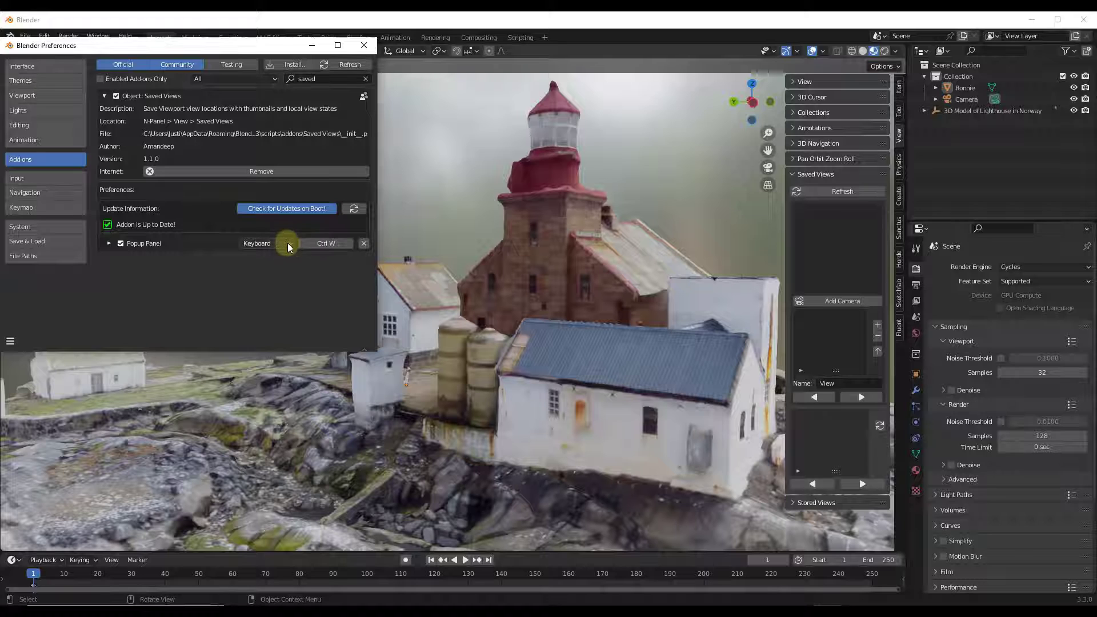
pyautogui.click(108, 244)
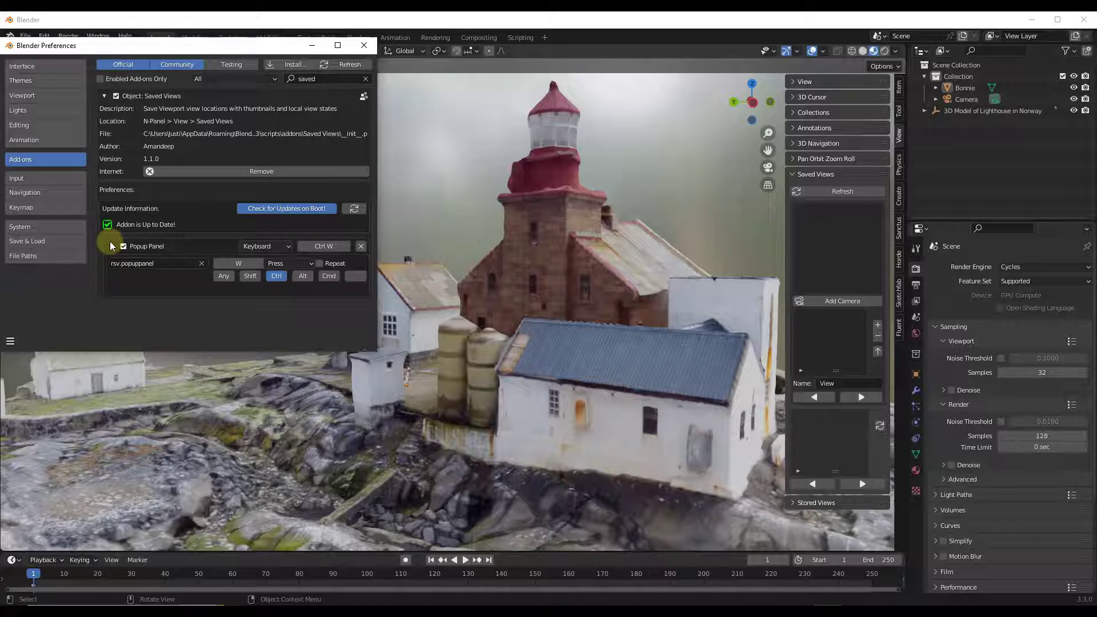
pyautogui.click(110, 243)
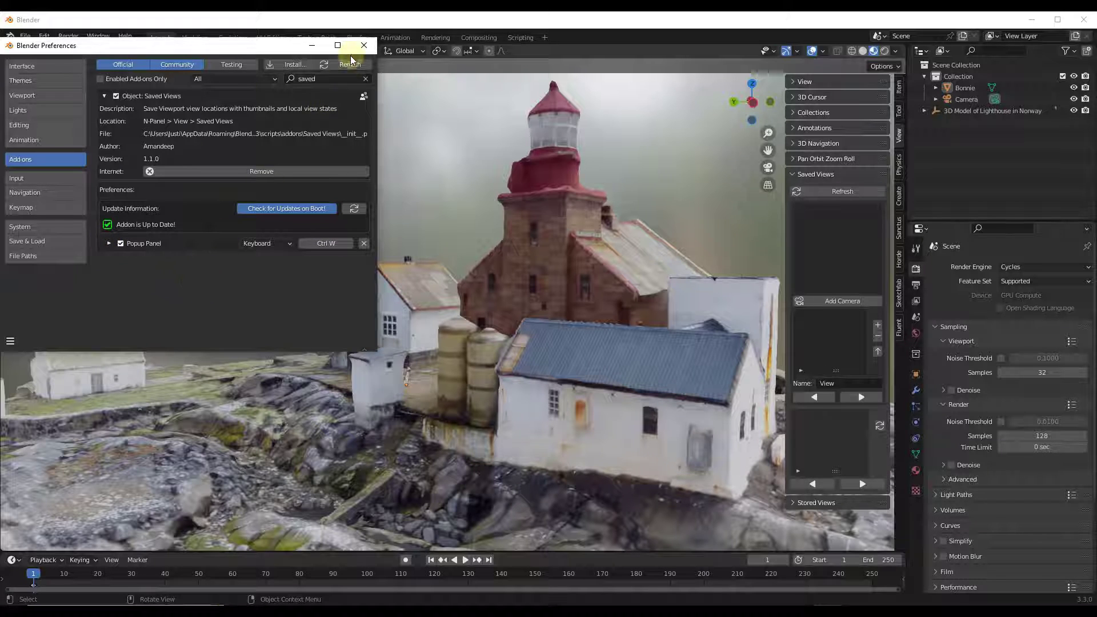
pyautogui.click(365, 49)
# Save the current perspective facing the blue-roofed building and lighthouse as a saved view using the Saved Views popup
pyautogui.moveTo(505, 355); pyautogui.dragTo(509, 351, button='middle')
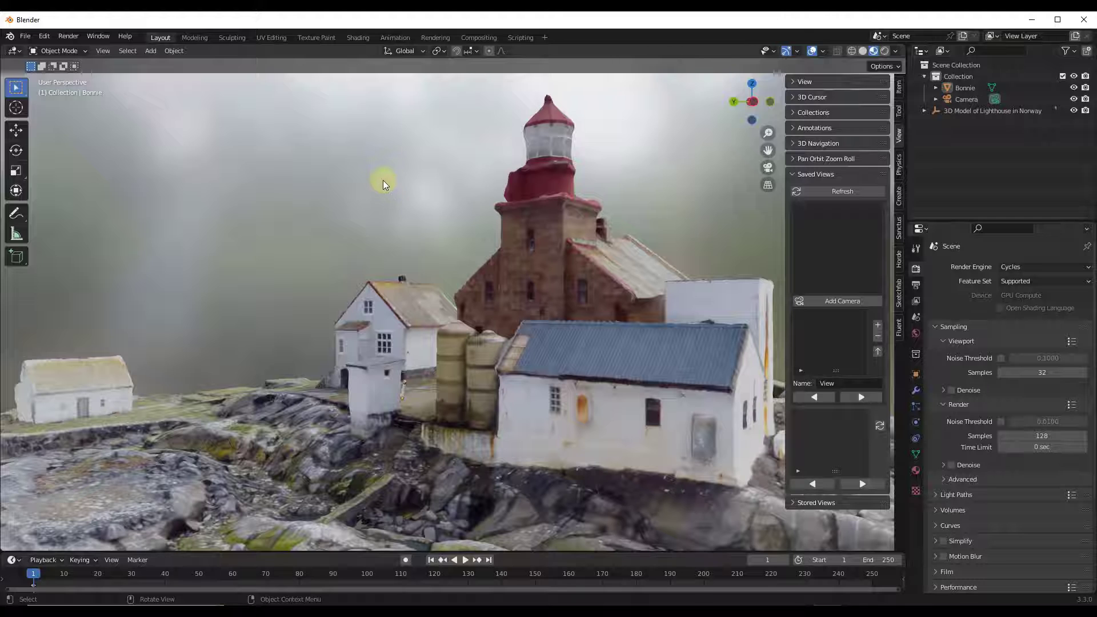
pyautogui.hotkey('shift', 'v')
pyautogui.hotkey('shift', 'v')
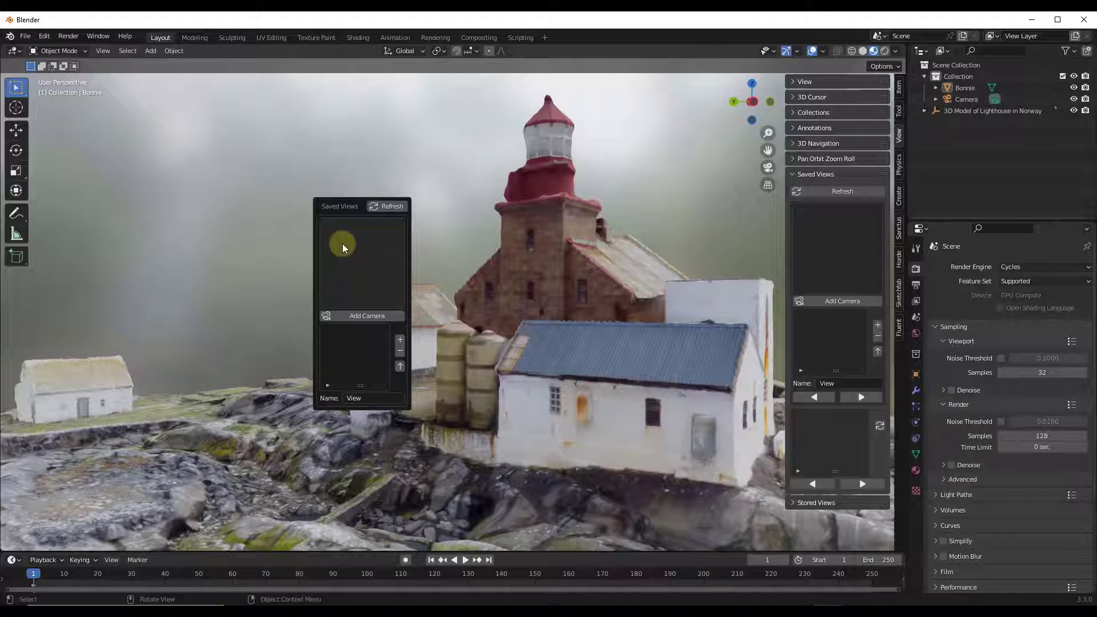
pyautogui.click(399, 339)
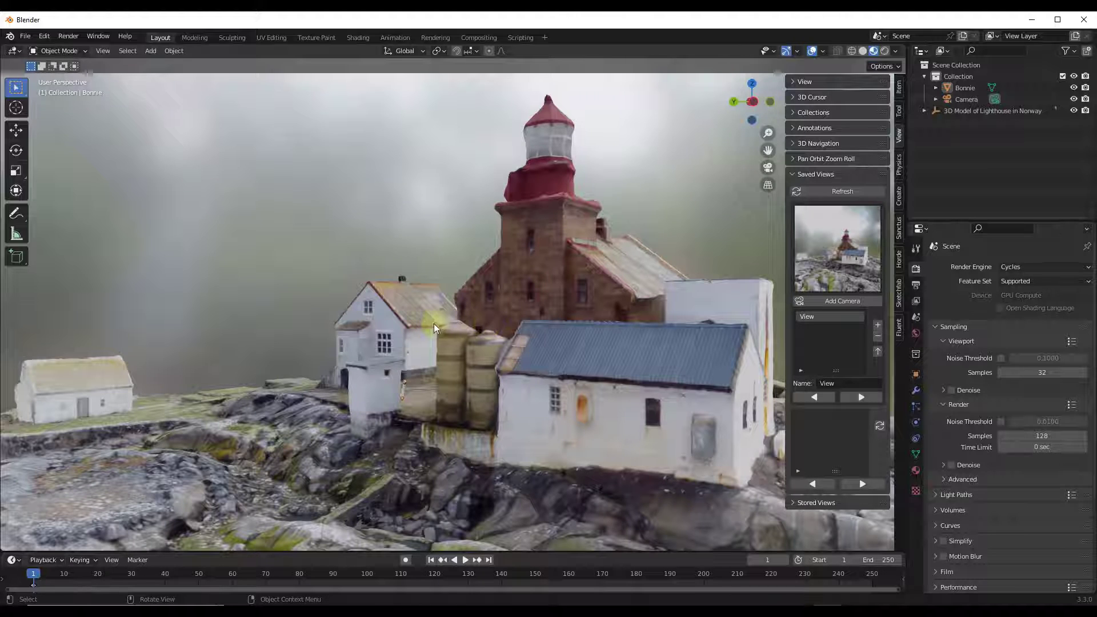
# Save a second, closer view showing the white house and the lighthouse's brick building side by side
pyautogui.moveTo(392, 343); pyautogui.dragTo(483, 345, button='middle')
pyautogui.scroll(3, 544, 344)
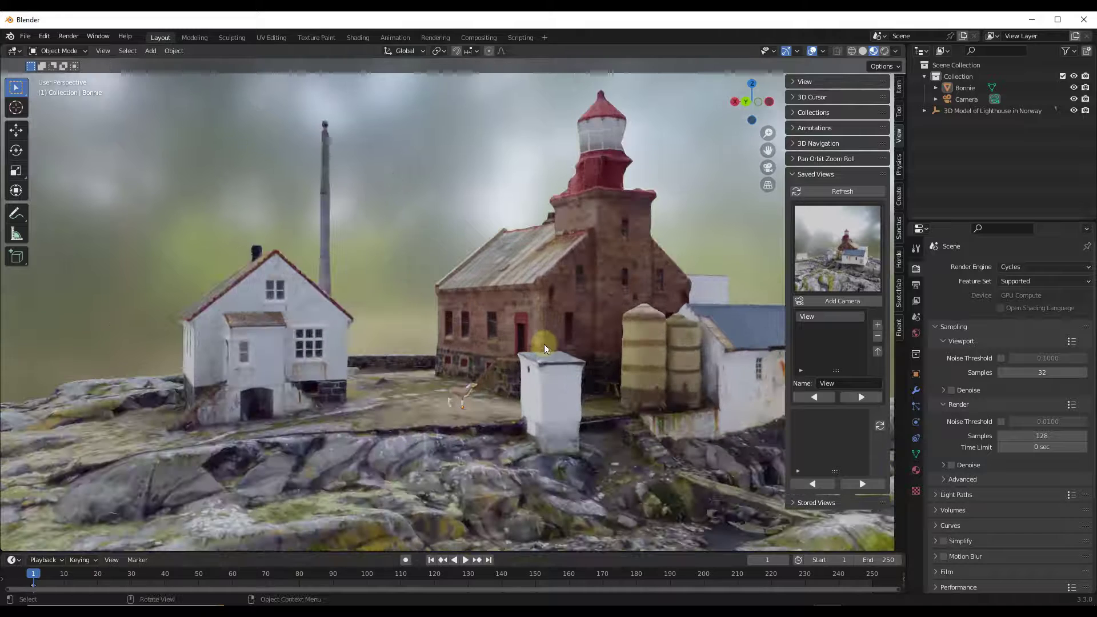
pyautogui.scroll(1, 543, 278)
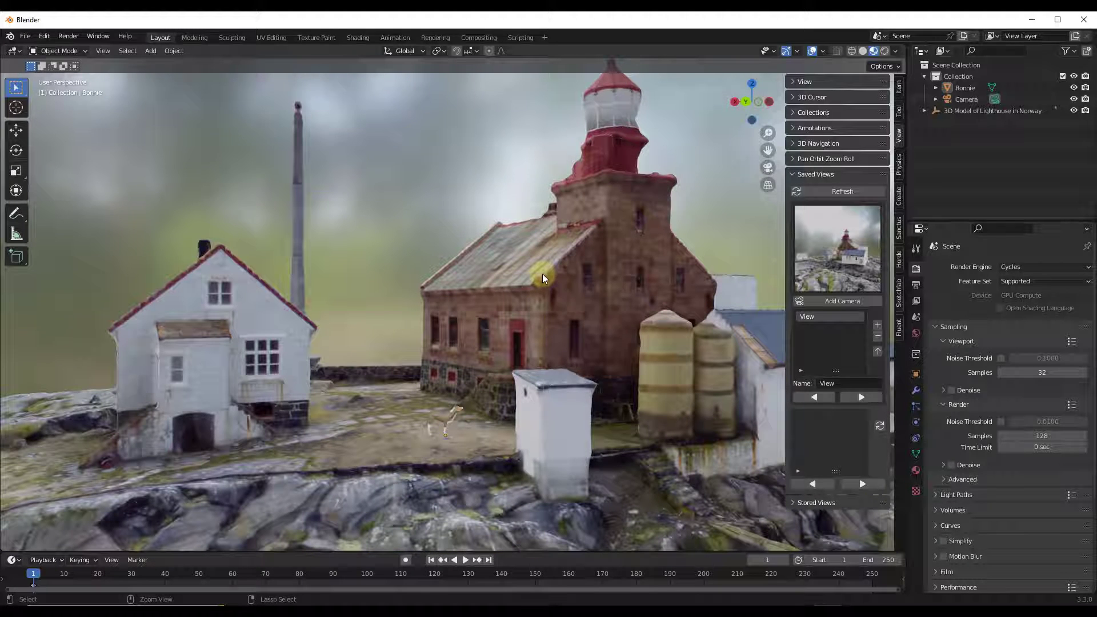
pyautogui.press('v')
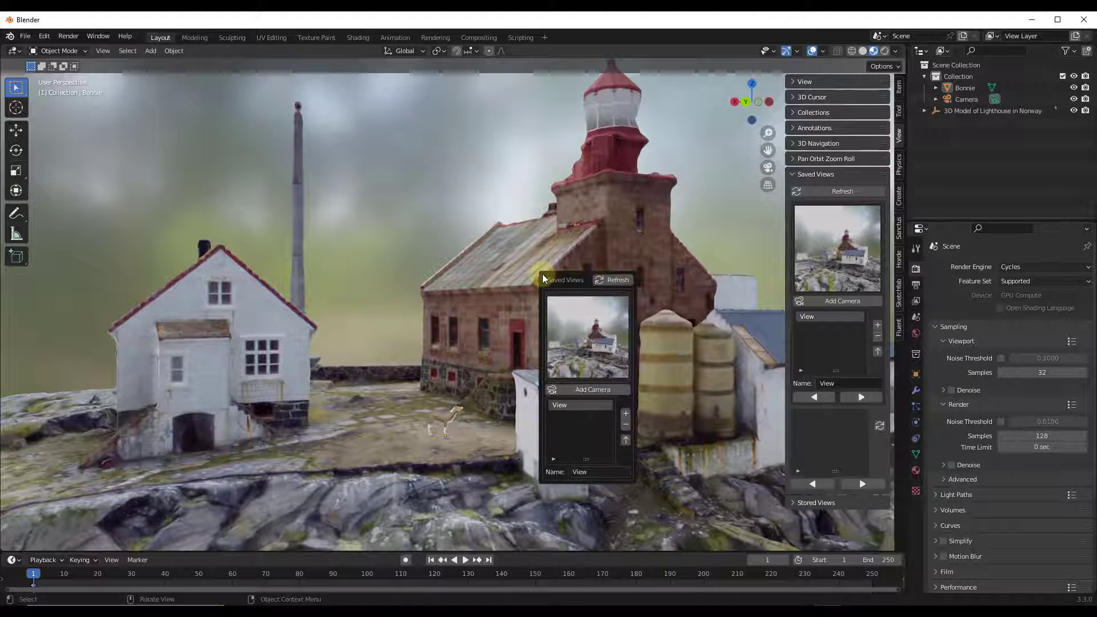
pyautogui.click(624, 411)
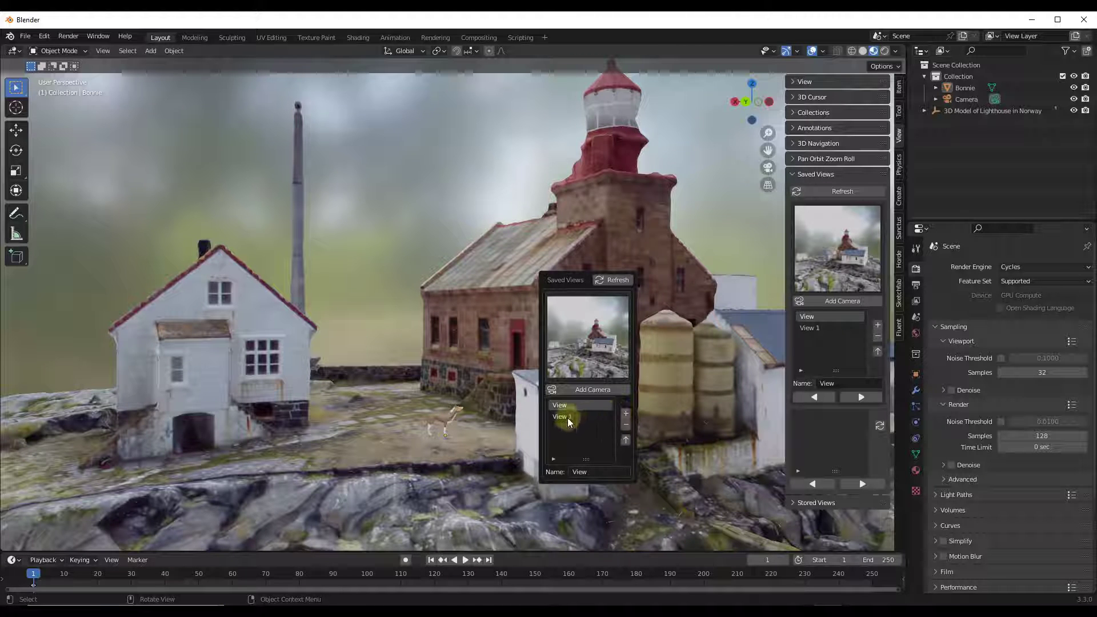
# Save the top orthographic view of the whole site as a third saved view
pyautogui.click(751, 84)
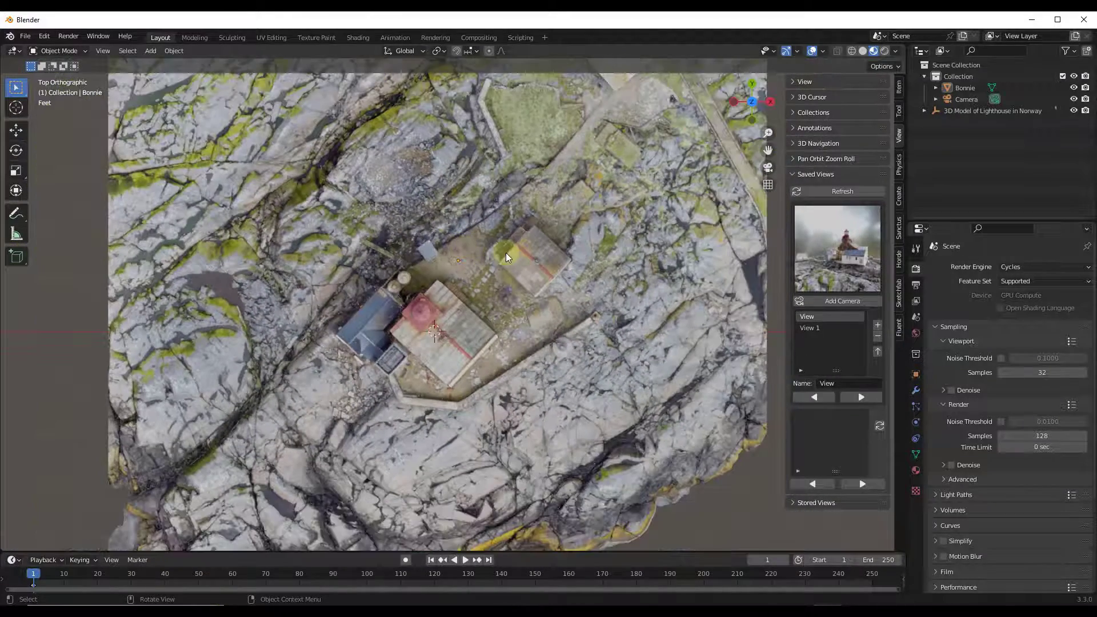
pyautogui.press('v')
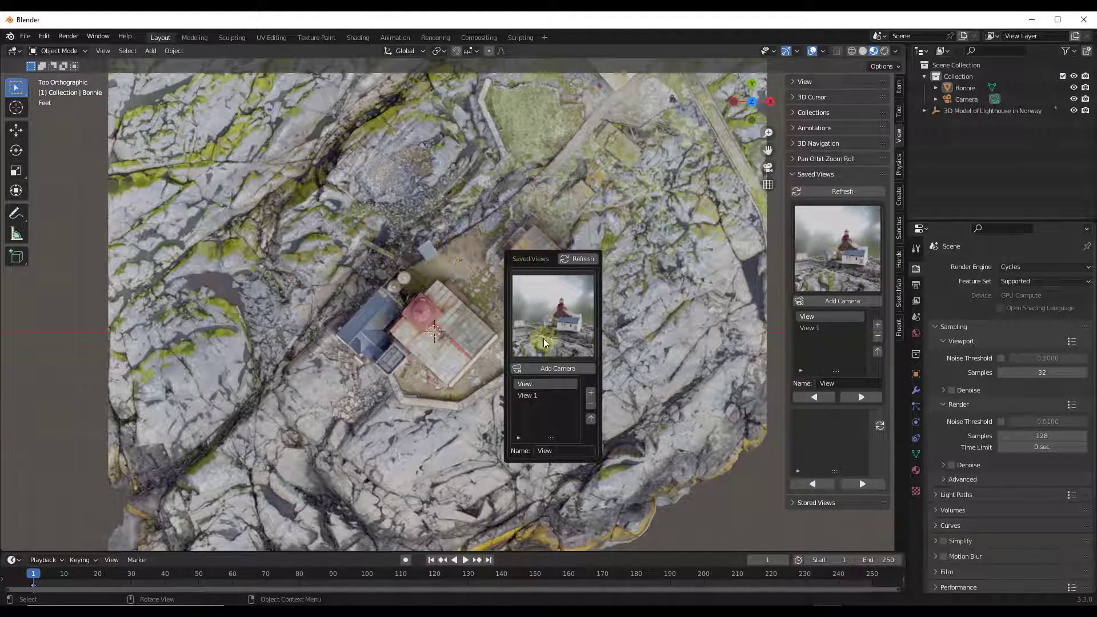
pyautogui.click(591, 392)
# Rename the three saved views, in order, as Front 1, Front 2 and Top
pyautogui.click(526, 385)
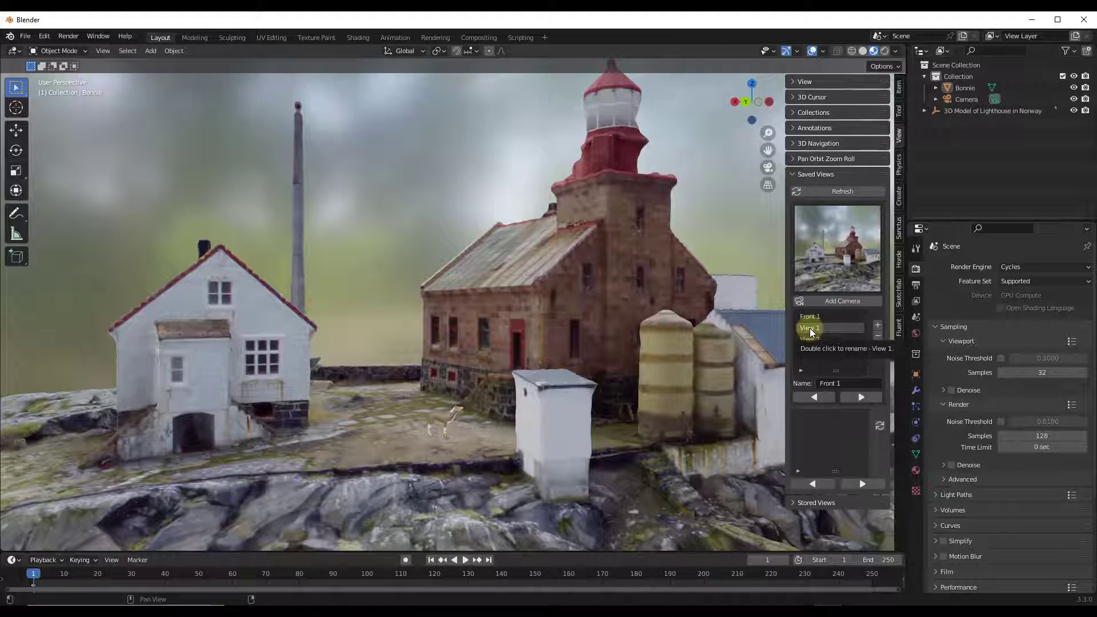
pyautogui.hotkey('ctrl', 'shift', 'v')
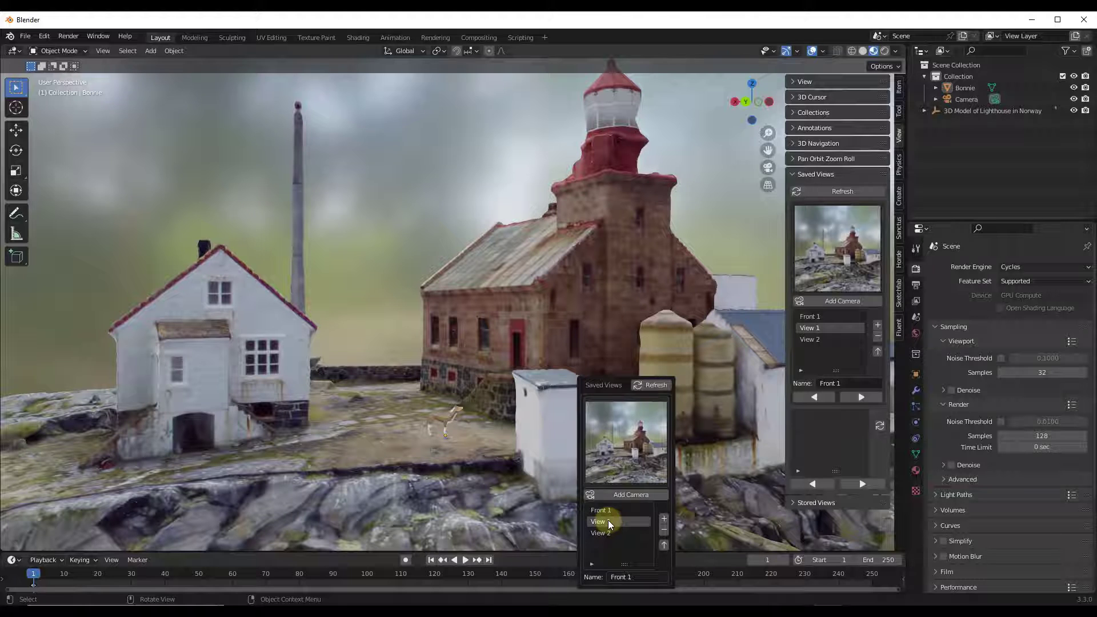
pyautogui.click(608, 521)
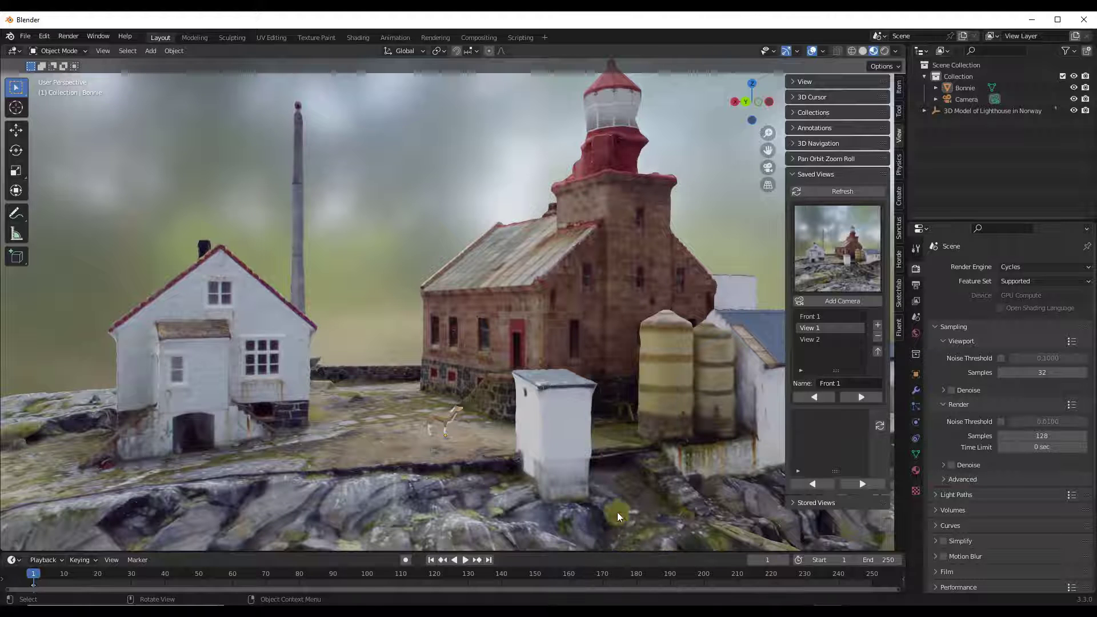
pyautogui.doubleClick(817, 329)
pyautogui.write('Front 2')
pyautogui.press('Return')
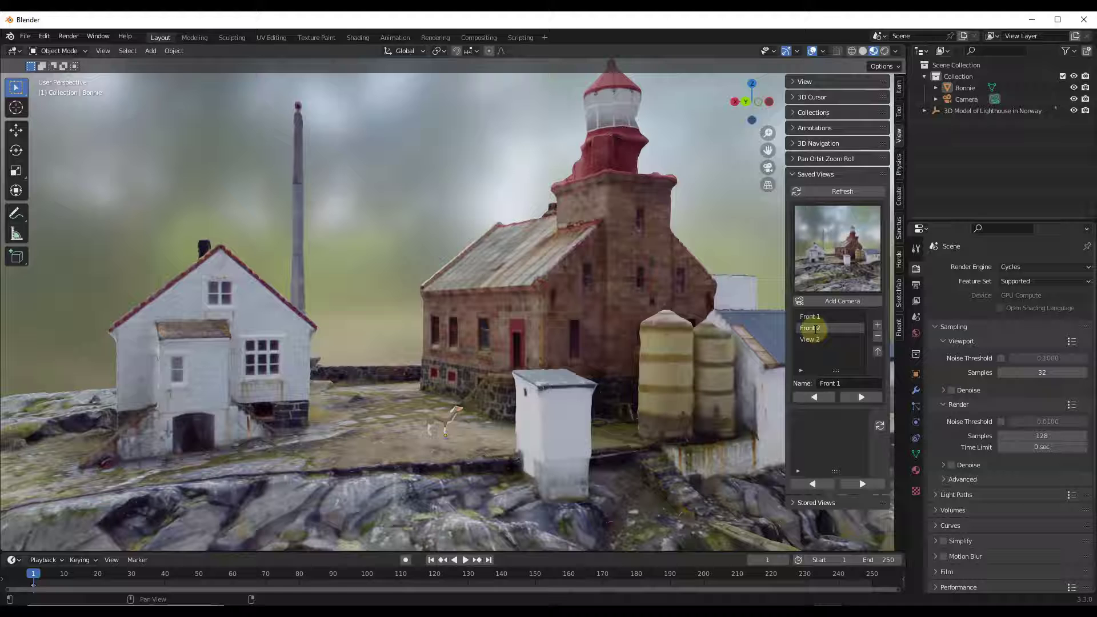
pyautogui.click(809, 341)
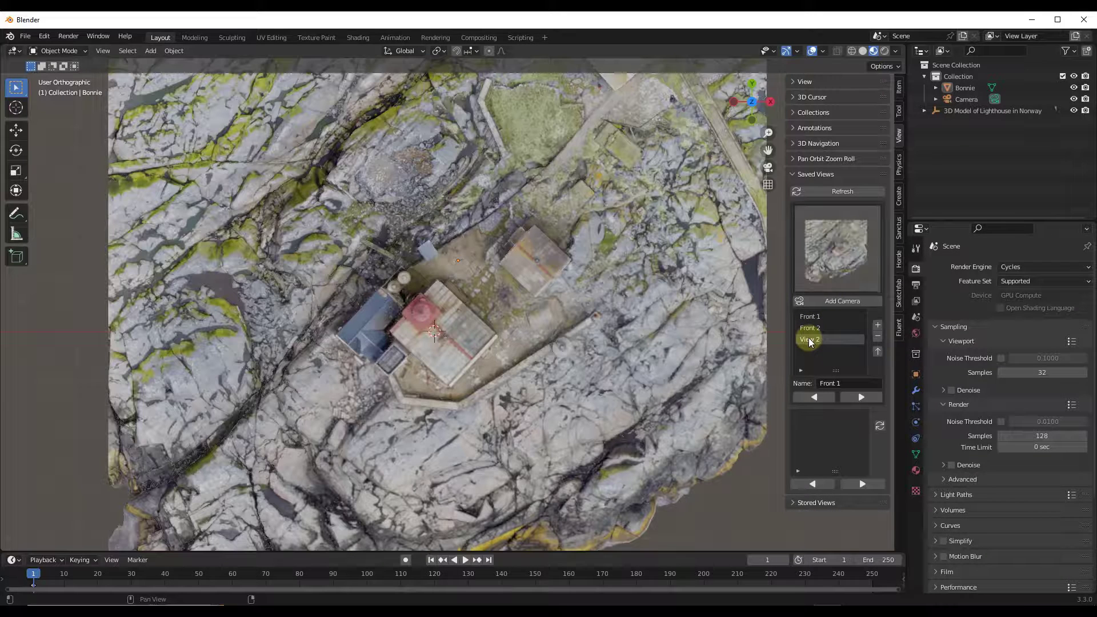
pyautogui.write('Top')
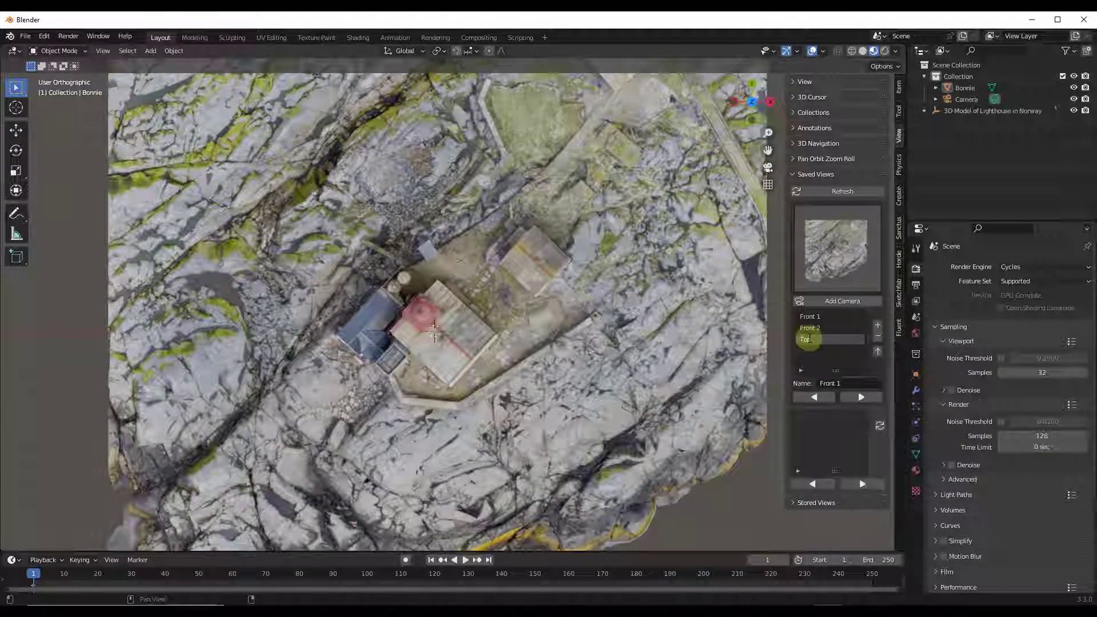
# Add one camera from the saved view Front 2 and another from Front 1
pyautogui.click(809, 328)
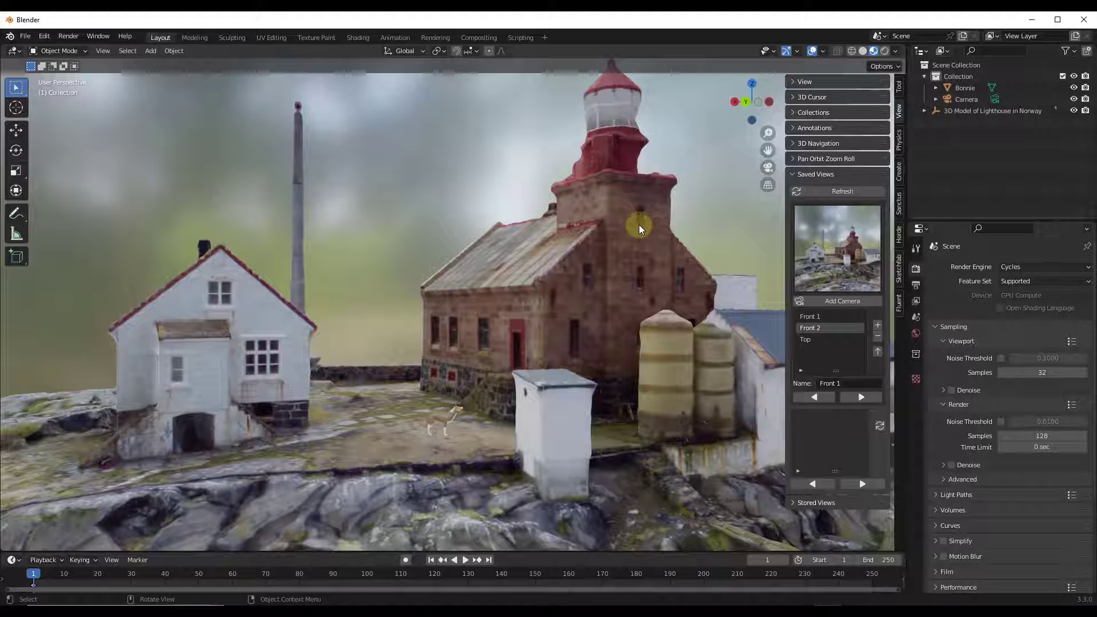
pyautogui.hotkey('shift', 'v')
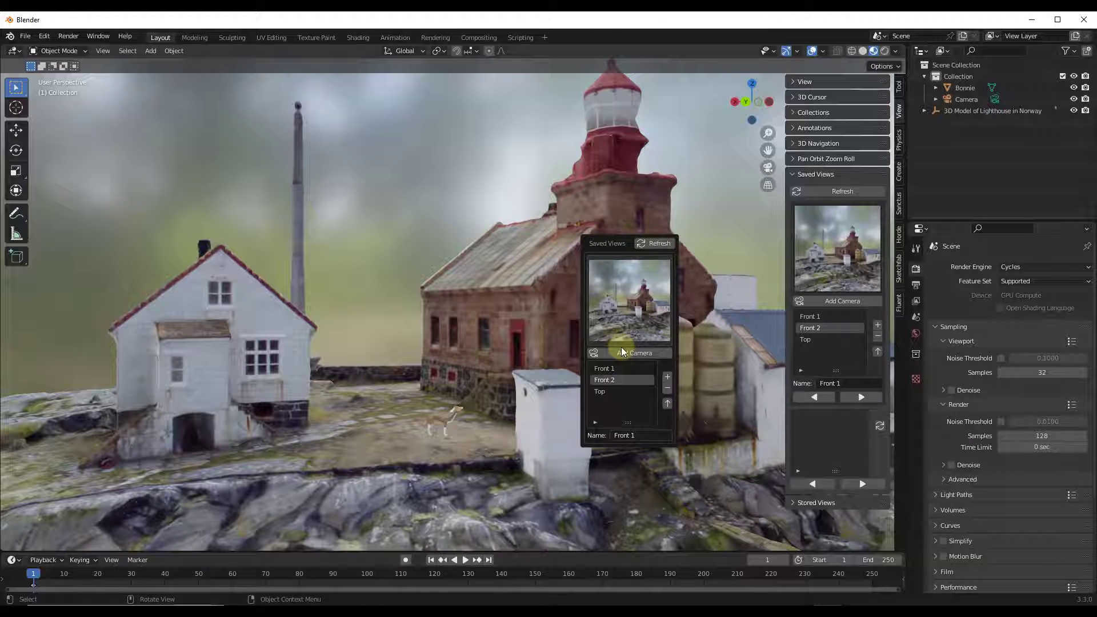
pyautogui.click(623, 350)
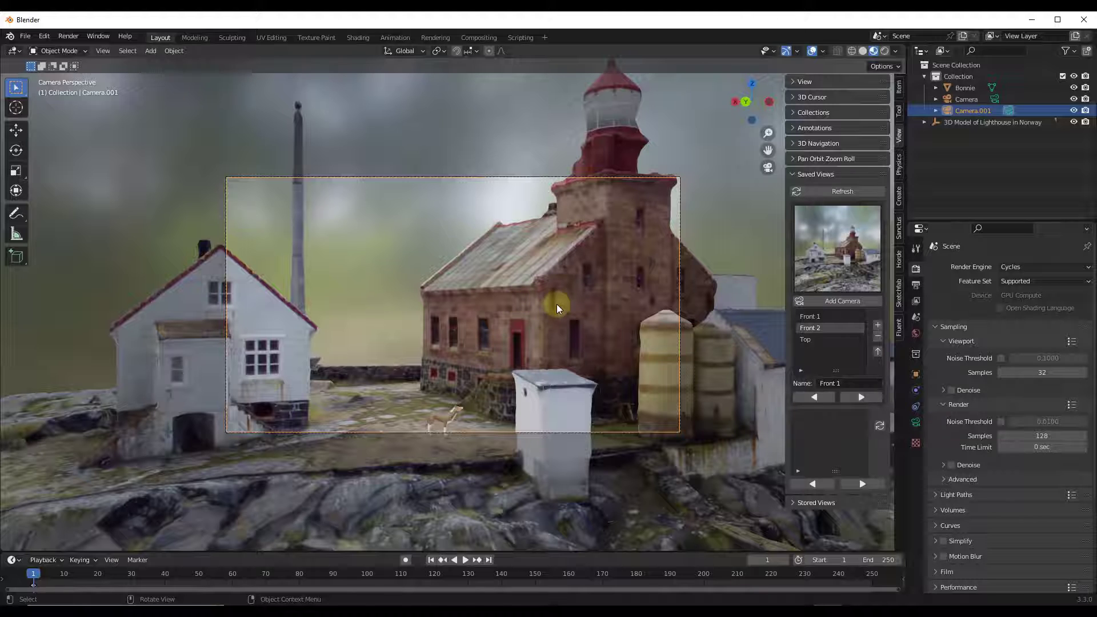
pyautogui.click(810, 317)
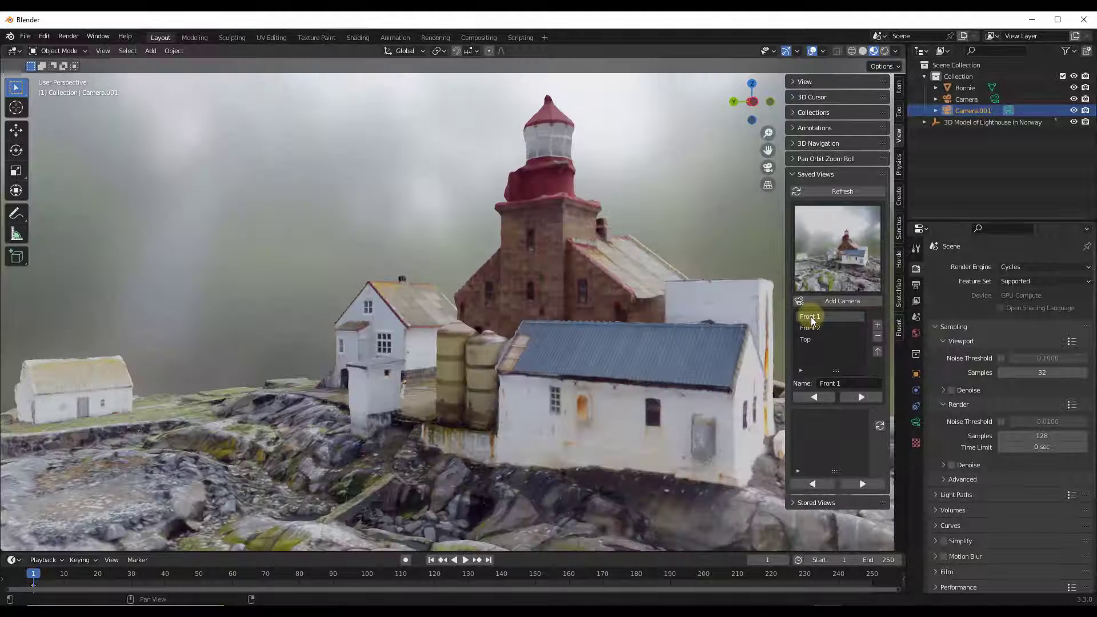
pyautogui.click(831, 301)
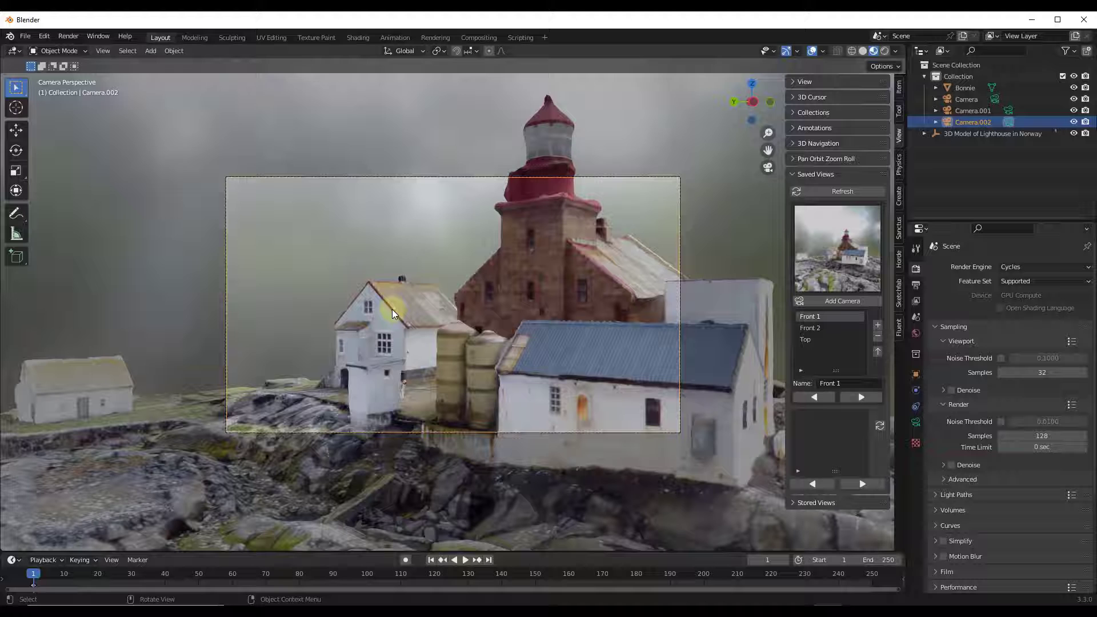
# Switch the viewport between the saved views Front 1 and Front 2, ending on Front 2
pyautogui.click(811, 326)
pyautogui.click(810, 319)
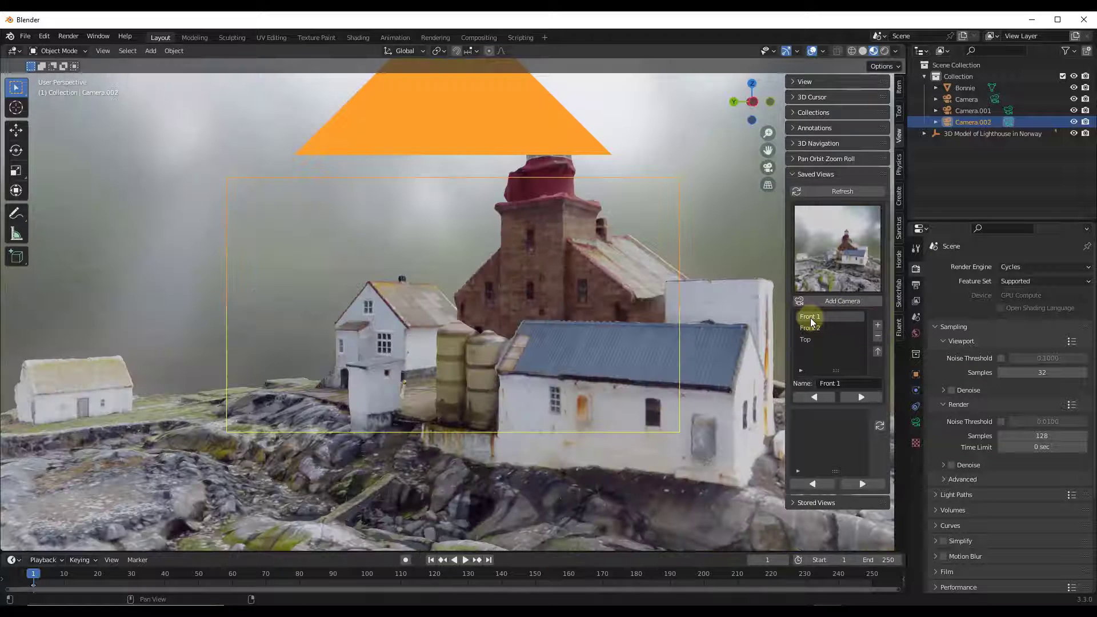
pyautogui.click(813, 329)
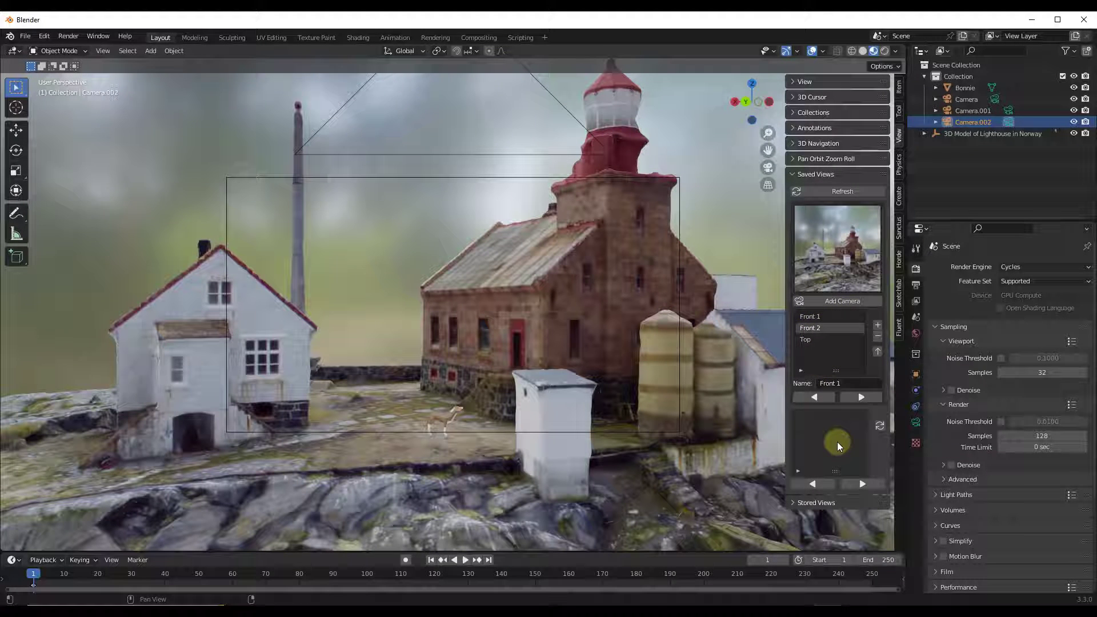
# Search the add-on preferences for "store", examine the Stored Views add-on's details, and close the preferences
pyautogui.click(43, 36)
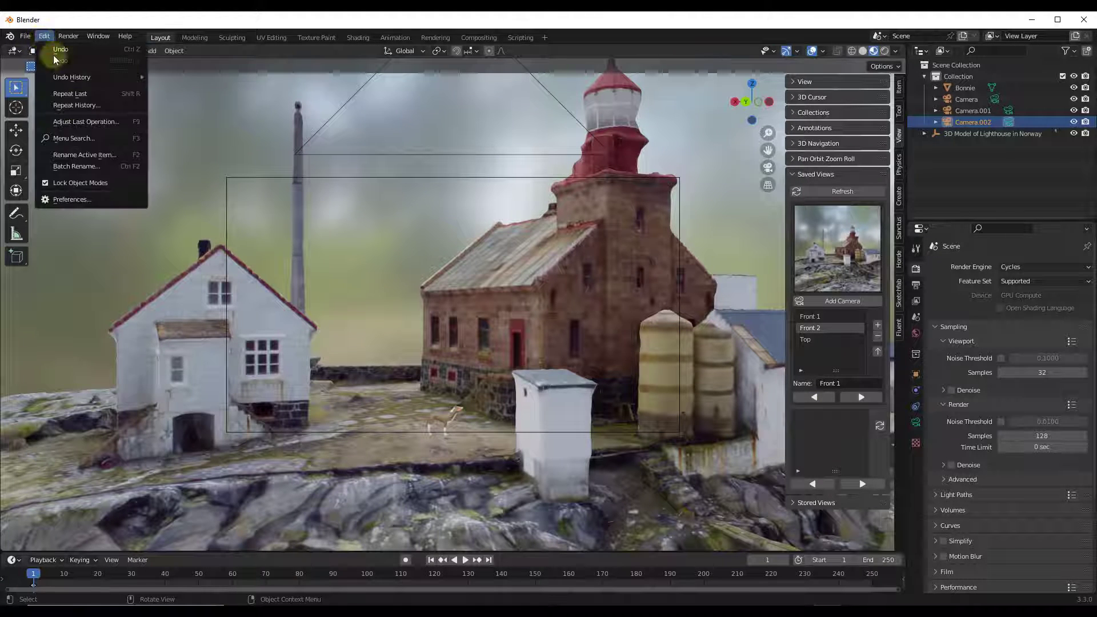
pyautogui.click(75, 200)
pyautogui.click(336, 76)
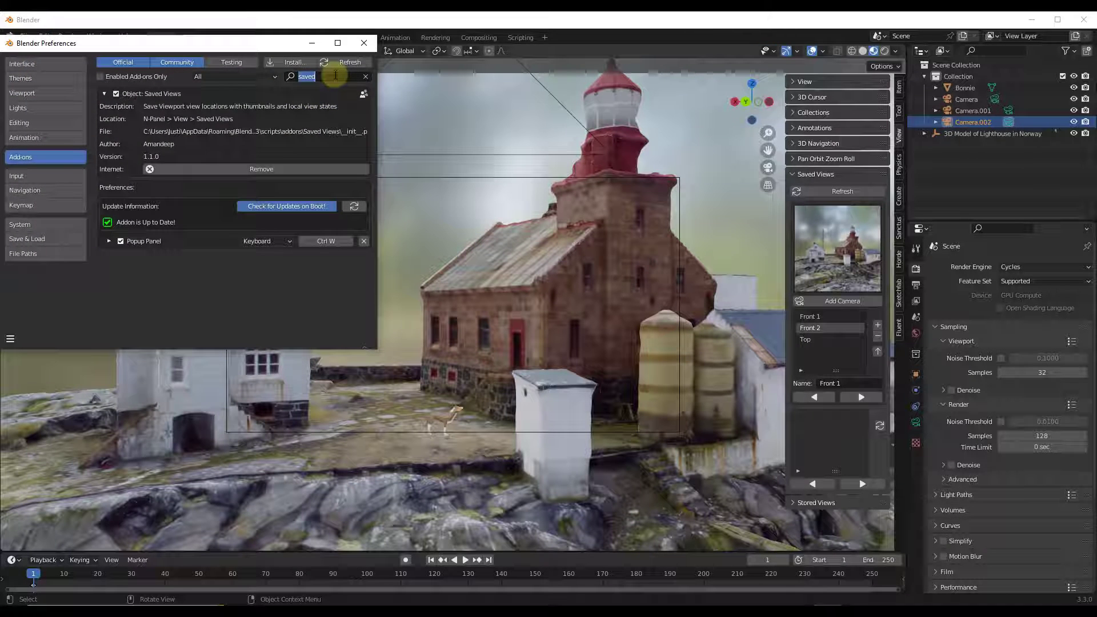
pyautogui.write('store')
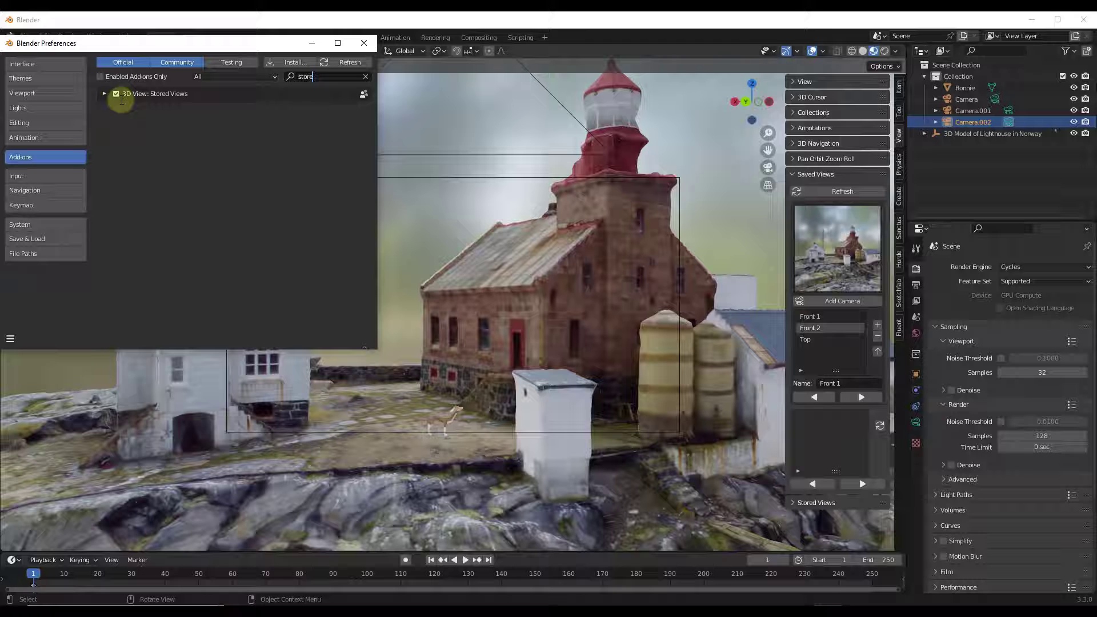
pyautogui.click(104, 94)
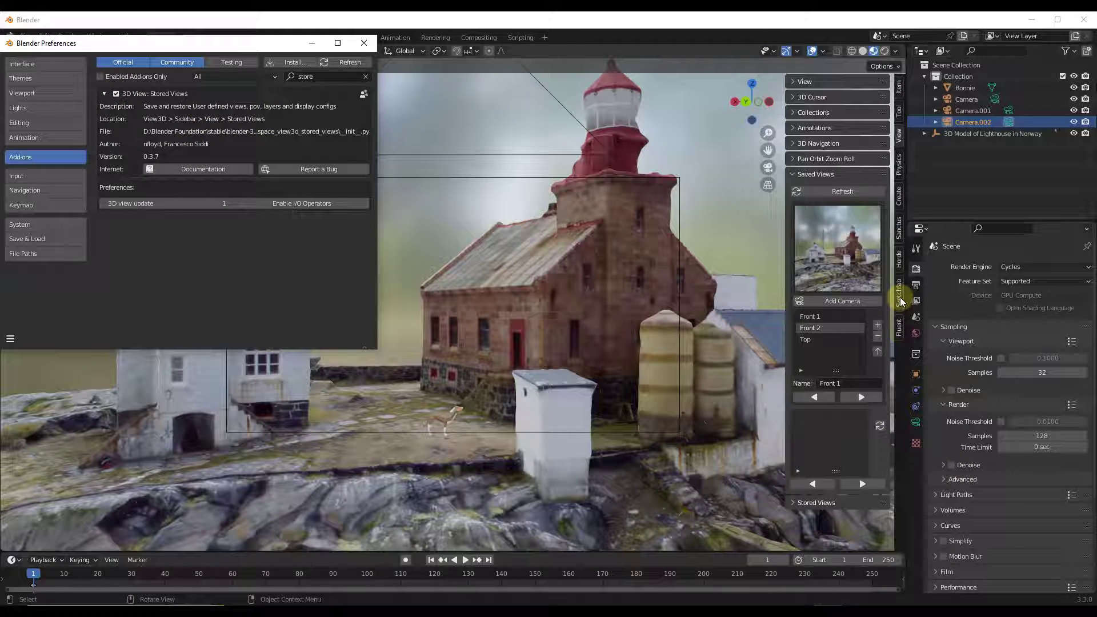
pyautogui.click(363, 43)
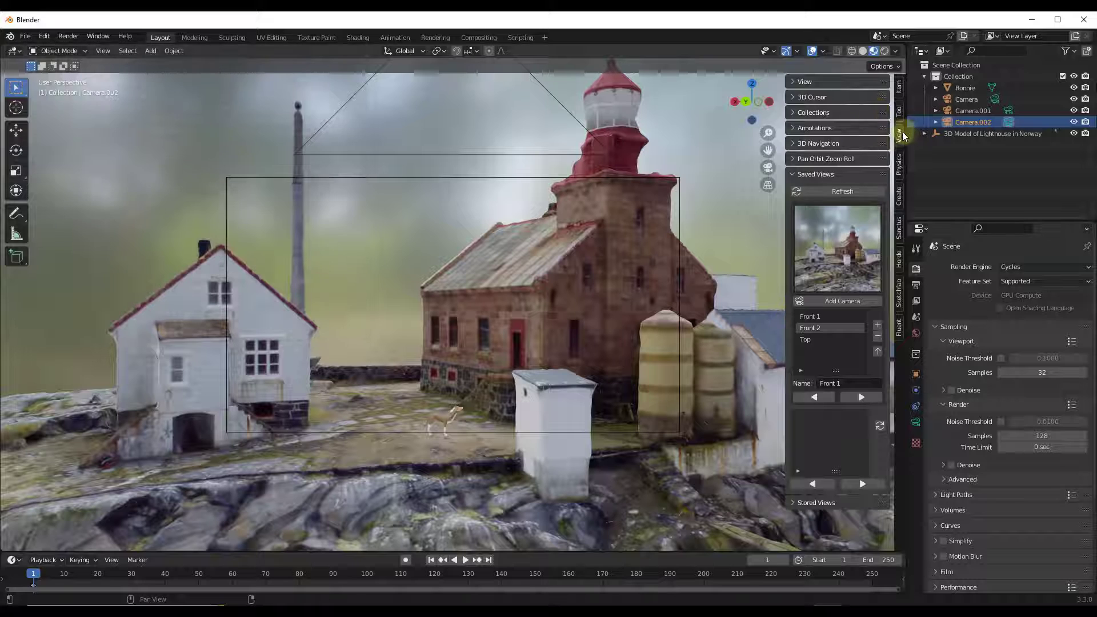
# Expand the Stored Views settings in place of Saved Views and store a view with the white house in front of the lighthouse
pyautogui.click(799, 175)
pyautogui.click(799, 191)
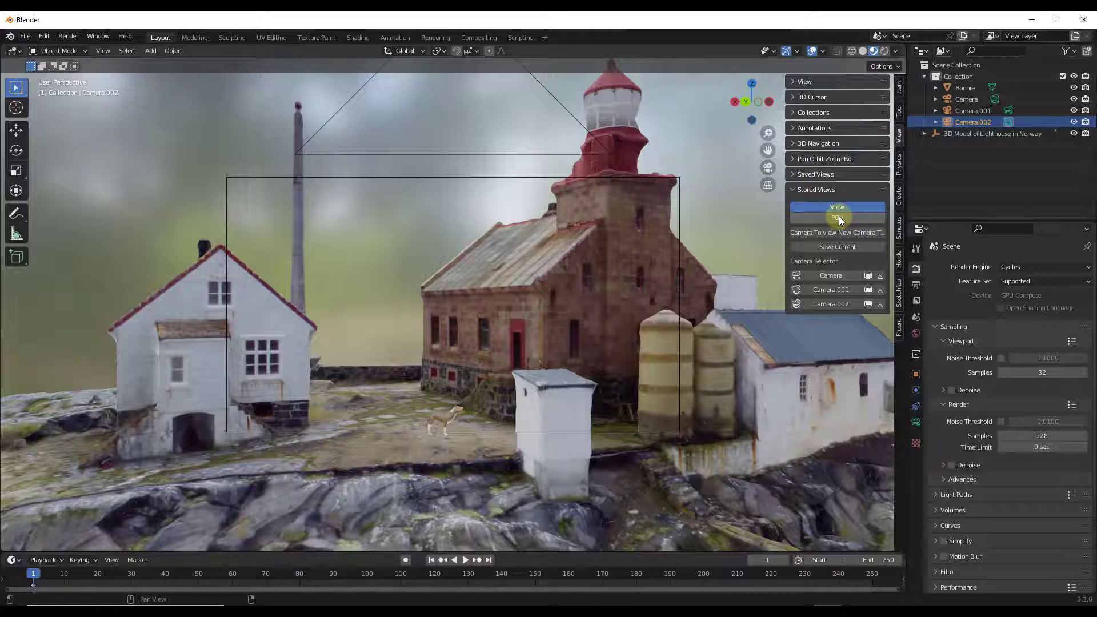
pyautogui.moveTo(403, 279); pyautogui.dragTo(481, 279, button='middle')
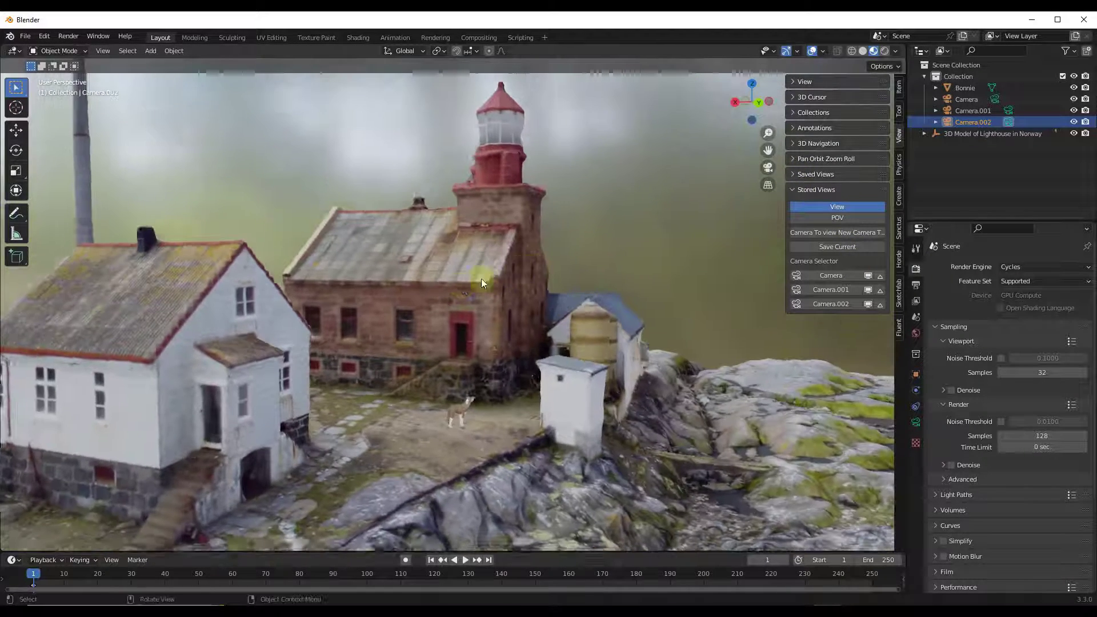
pyautogui.scroll(-3, 481, 279)
pyautogui.scroll(1, 374, 303)
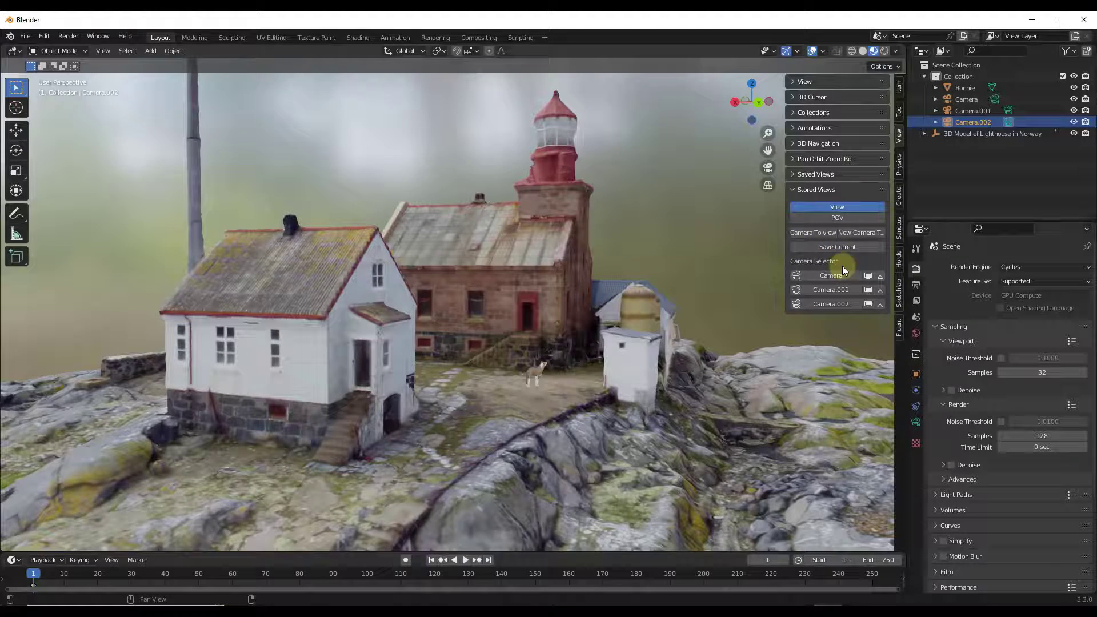
pyautogui.click(835, 247)
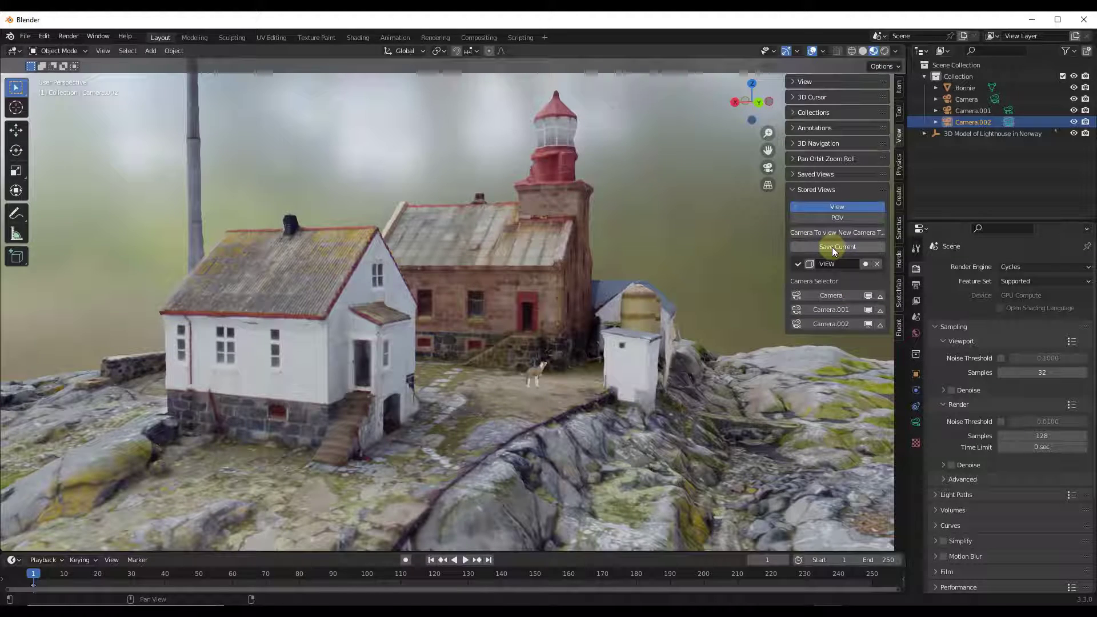
# Store another view looking down on the blue-roofed building from the lighthouse's other side
pyautogui.moveTo(537, 286); pyautogui.dragTo(331, 294, button='middle')
pyautogui.click(835, 247)
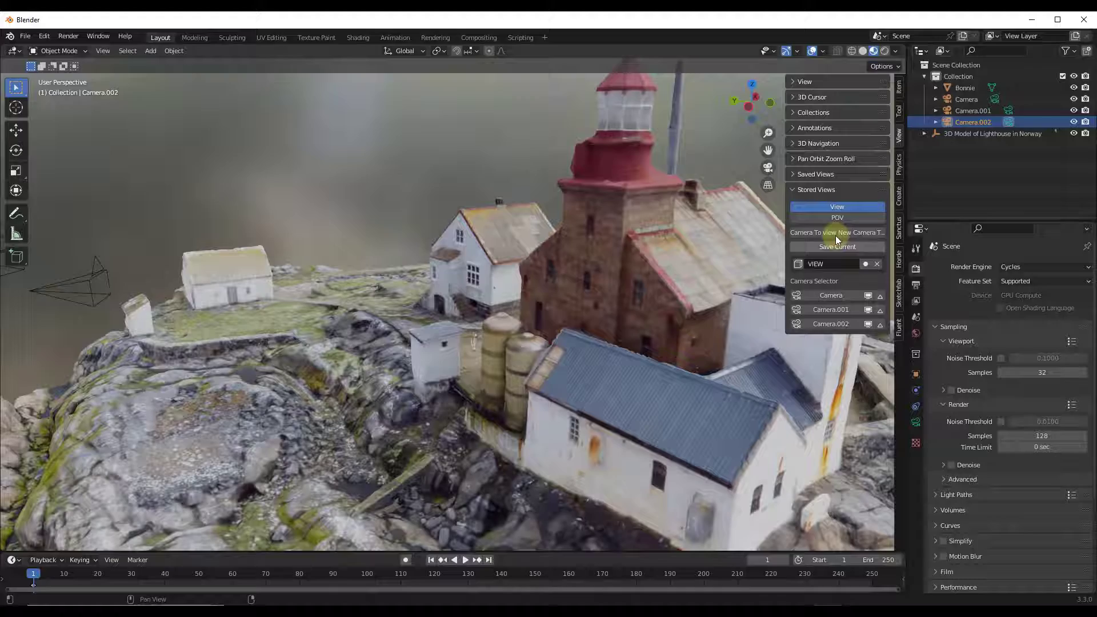
# Store a third view from behind, with the white house in front of the brick building and lighthouse
pyautogui.click(811, 263)
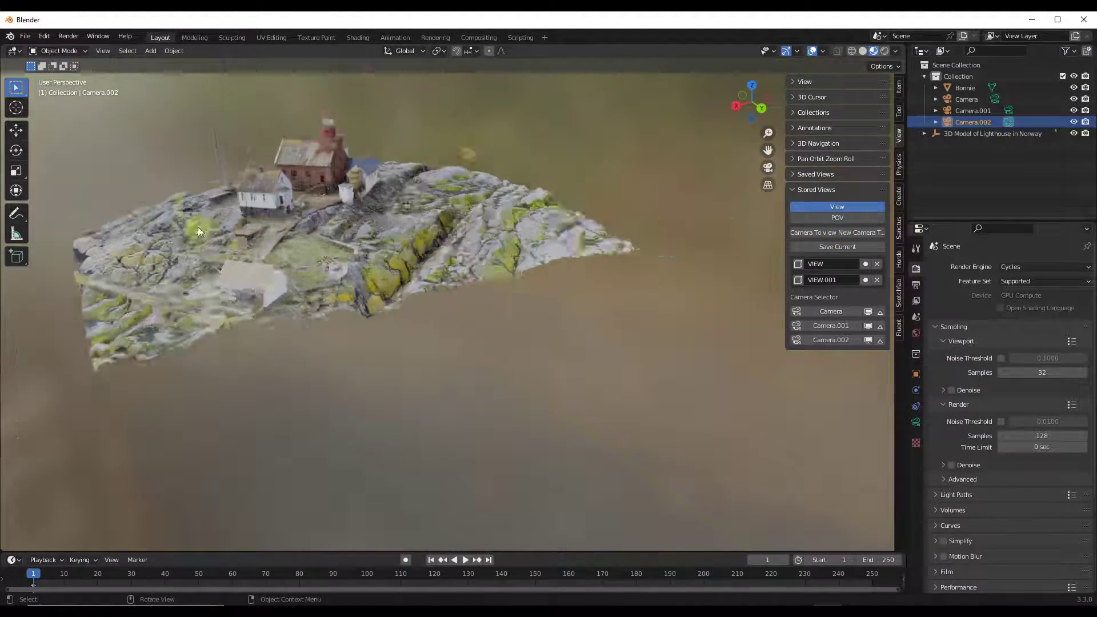
pyautogui.scroll(4, 199, 158)
pyautogui.moveTo(249, 198); pyautogui.dragTo(351, 190, button='middle')
pyautogui.scroll(2, 120, 207)
pyautogui.keyDown('shift'); pyautogui.moveTo(120, 207); pyautogui.dragTo(300, 218, button='middle'); pyautogui.keyUp('shift')
pyautogui.scroll(3, 300, 218)
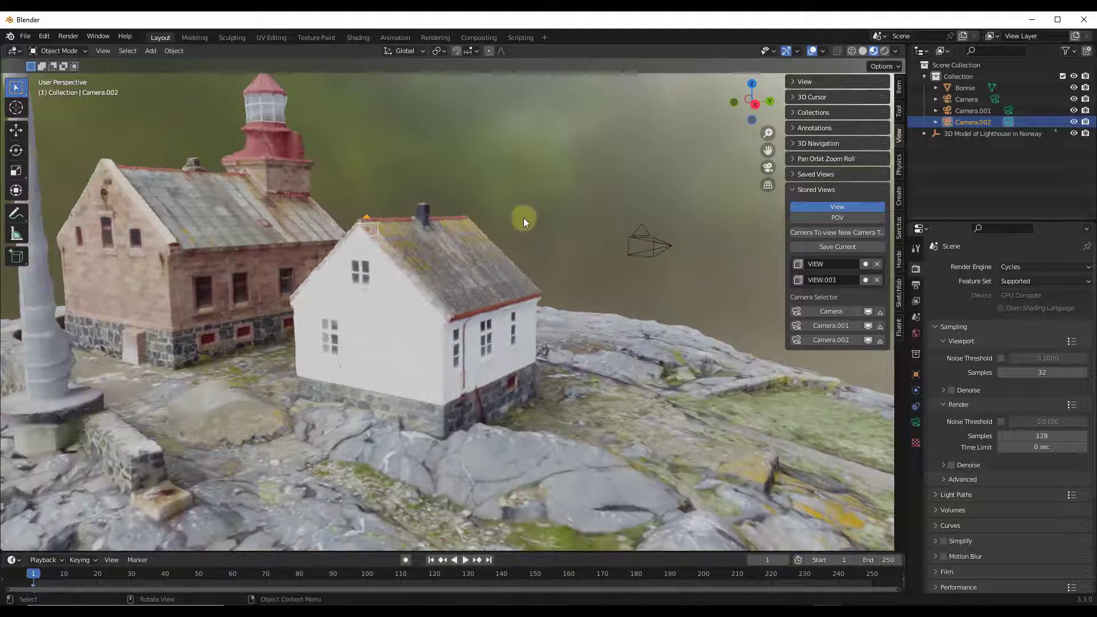
pyautogui.click(836, 246)
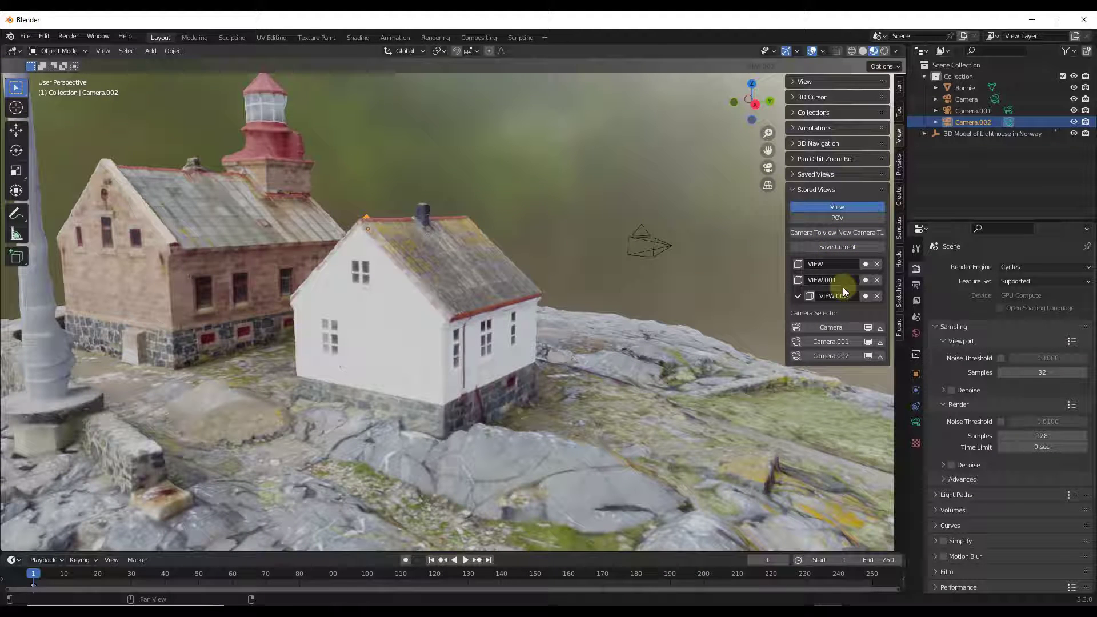
# Rename the newest stored view as Back View
pyautogui.doubleClick(841, 294)
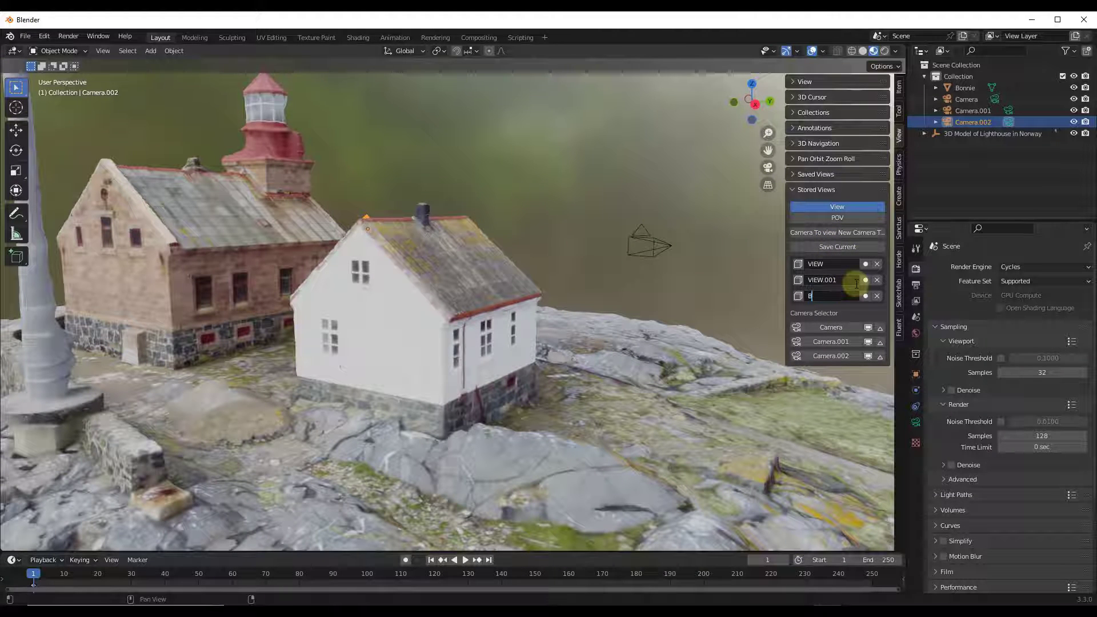
pyautogui.write('Back View')
pyautogui.press('Return')
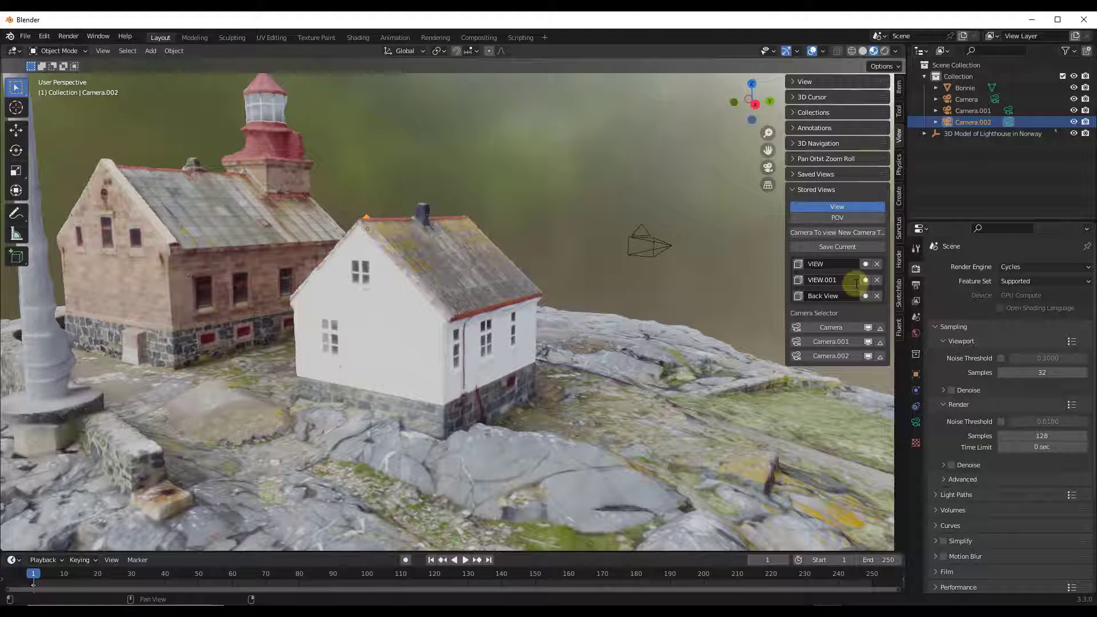
# Recall the stored views VIEW.001 and Back View in turn, return to VIEW.001, and finish on VIEW
pyautogui.click(798, 281)
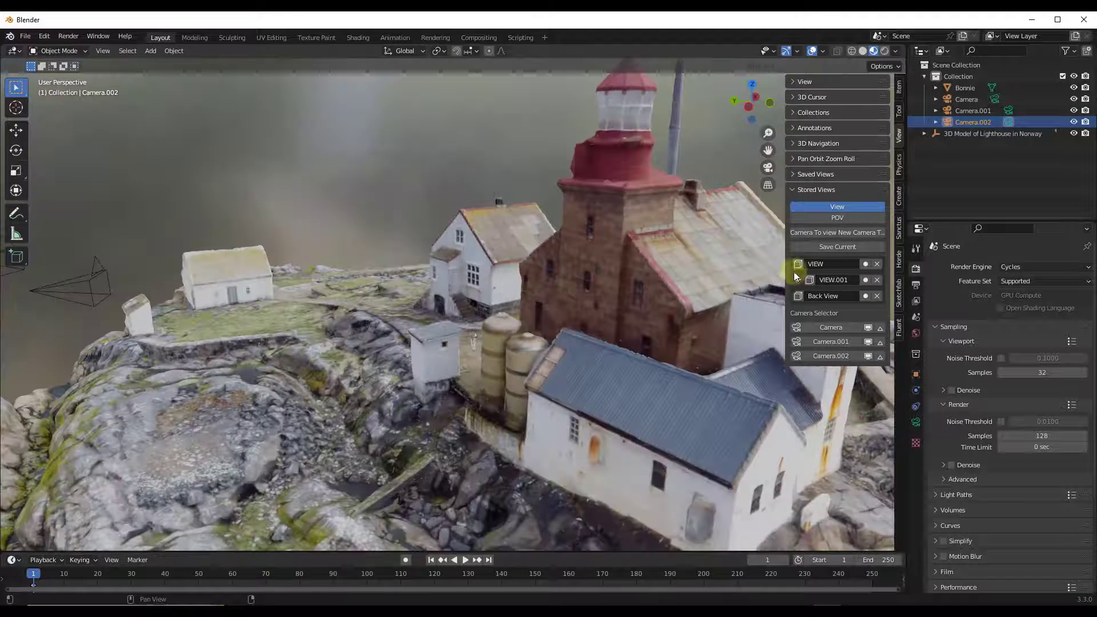
pyautogui.click(797, 295)
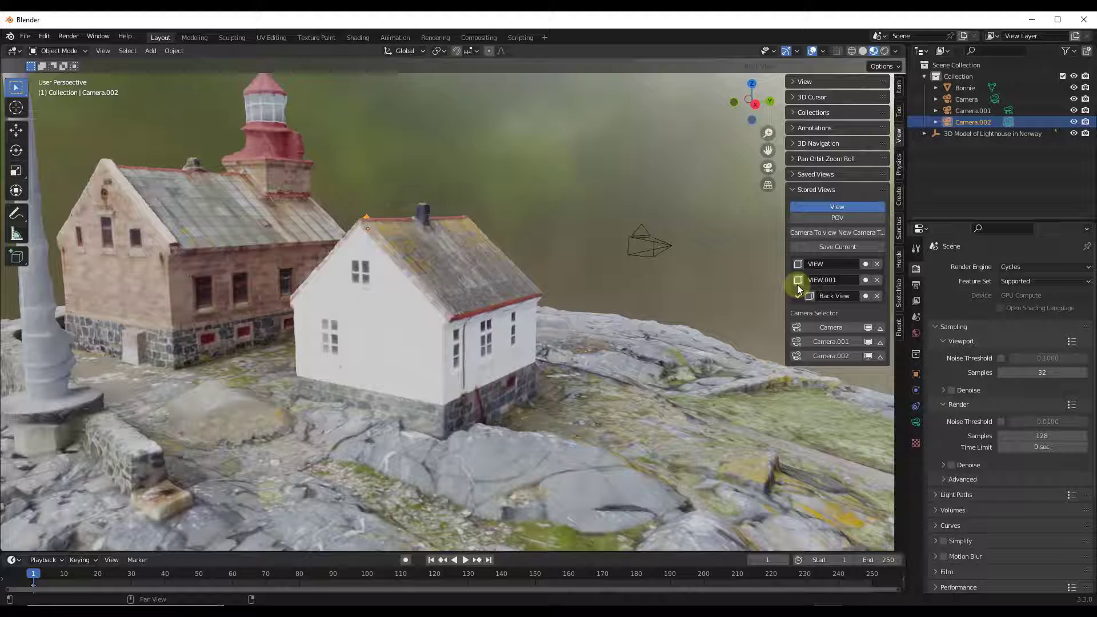
pyautogui.click(798, 280)
pyautogui.click(798, 264)
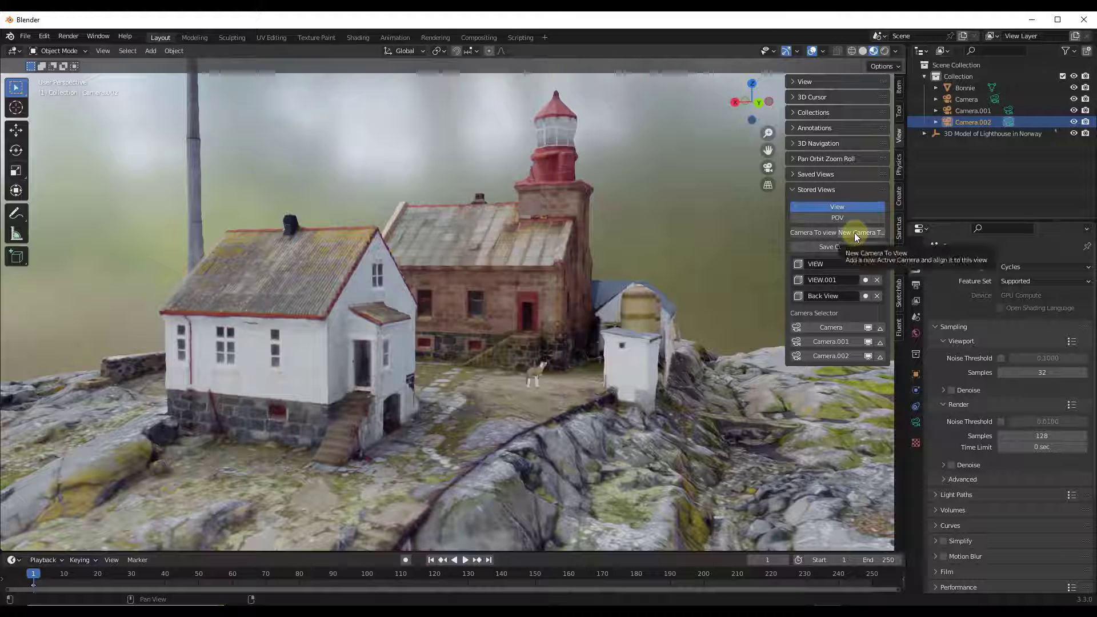
# Expand the Saved Views settings and use the thumbnail previews to switch to Front 2, followed by Front 1
pyautogui.click(793, 174)
pyautogui.click(838, 250)
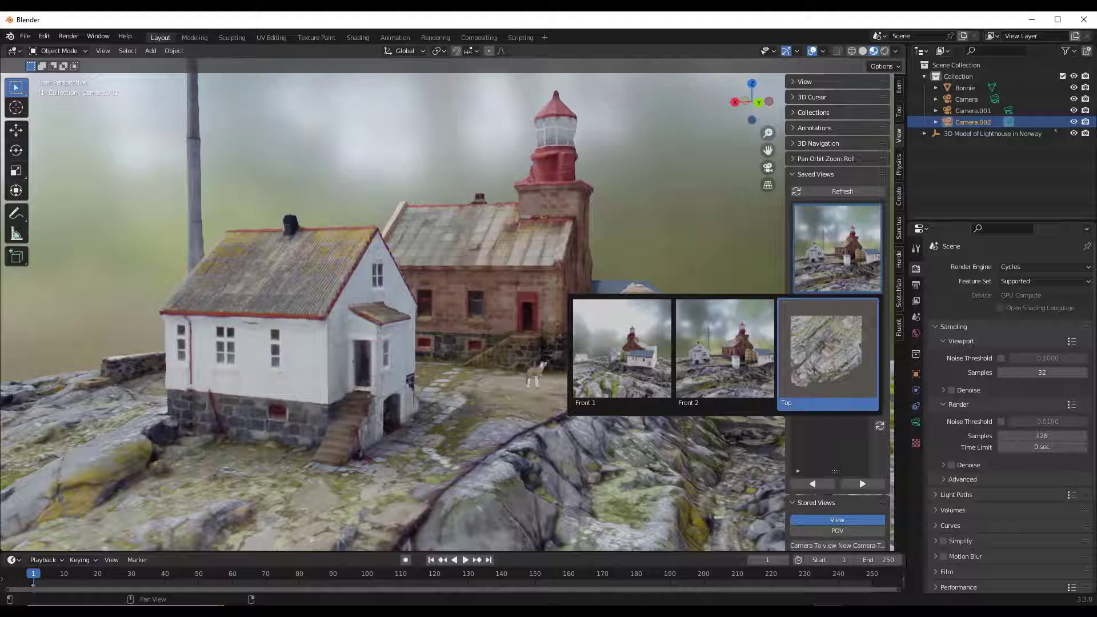
pyautogui.click(755, 344)
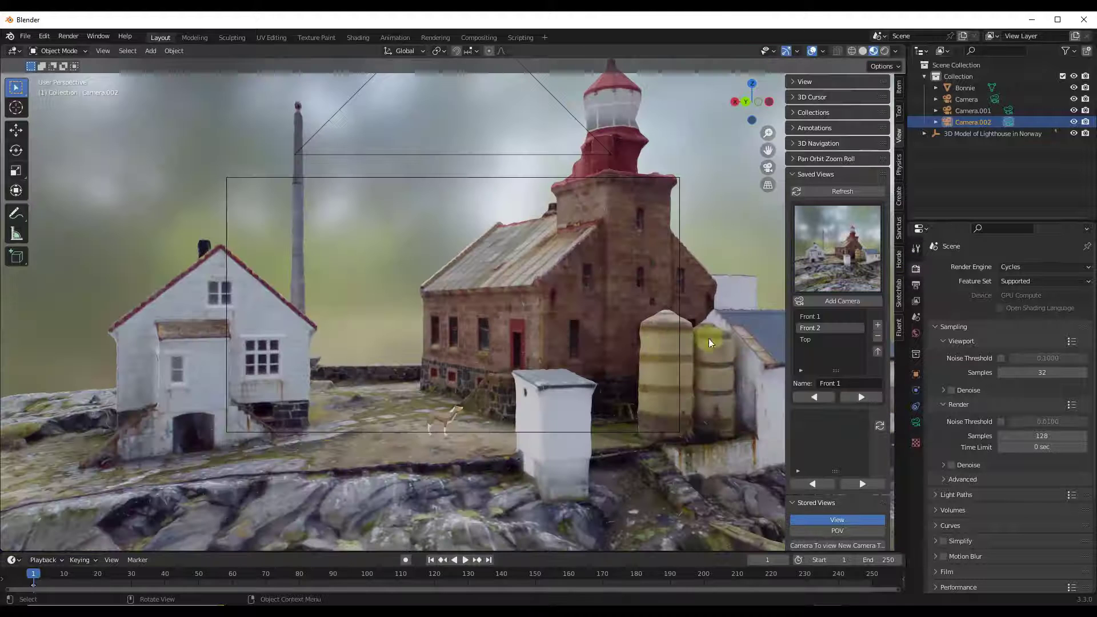
pyautogui.click(855, 260)
pyautogui.click(649, 345)
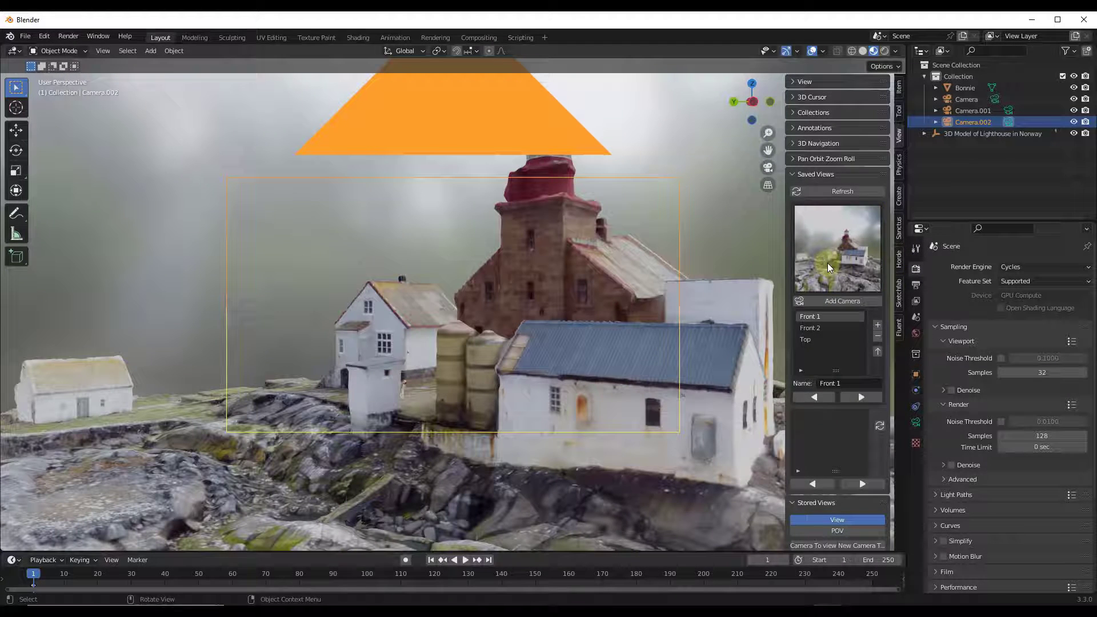
# Save another view in Saved Views facing the rust-stained white tower with the lighthouse behind it
pyautogui.click(838, 252)
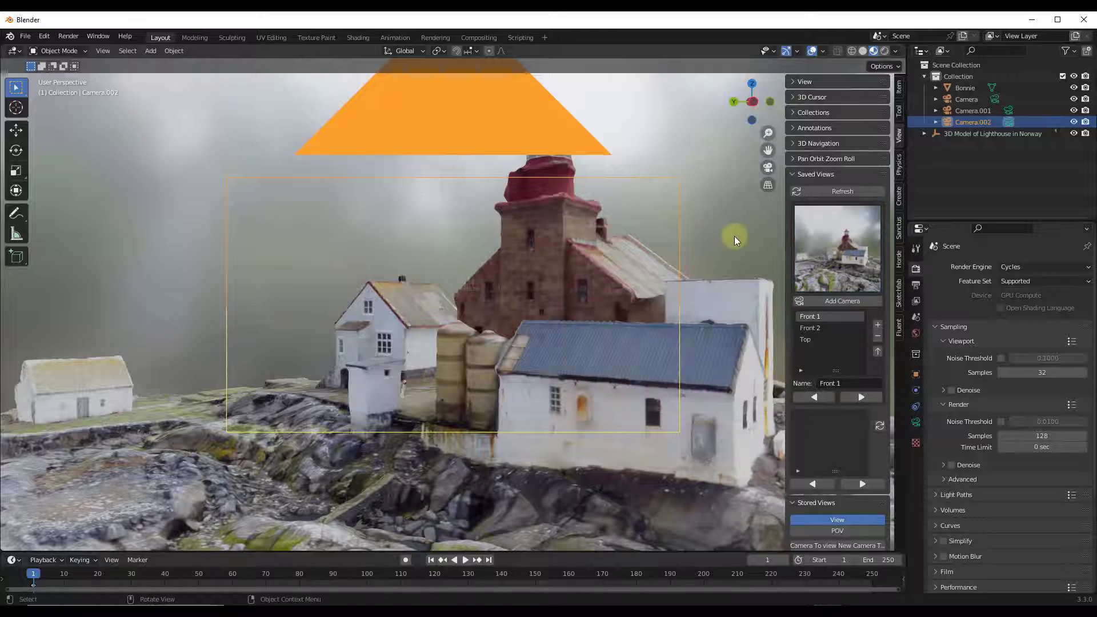
pyautogui.moveTo(734, 236); pyautogui.dragTo(556, 204, button='middle')
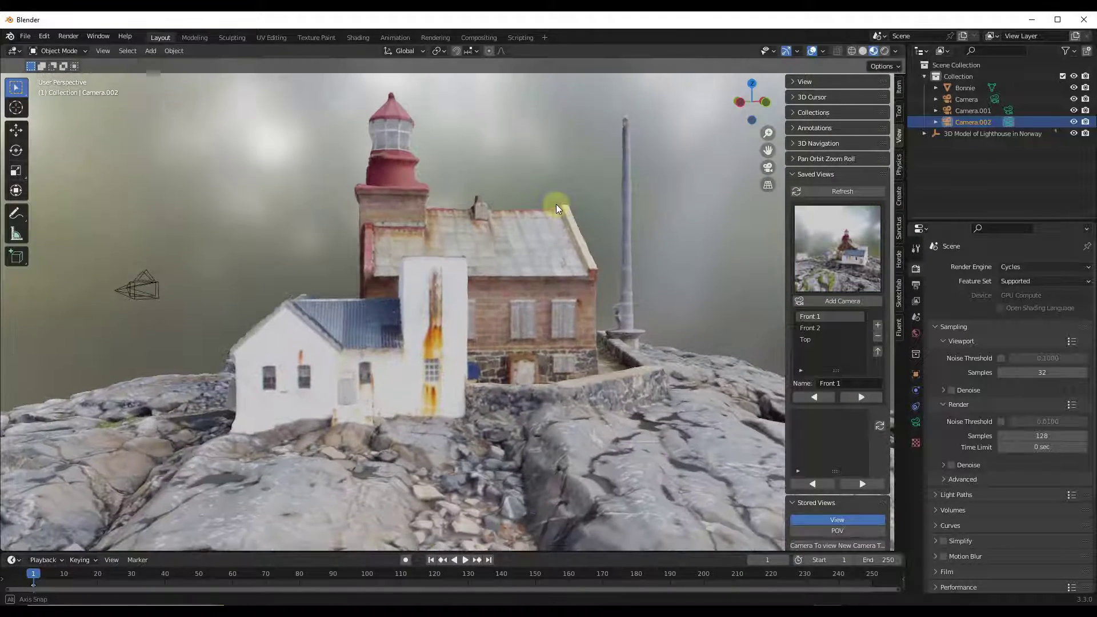
pyautogui.click(877, 327)
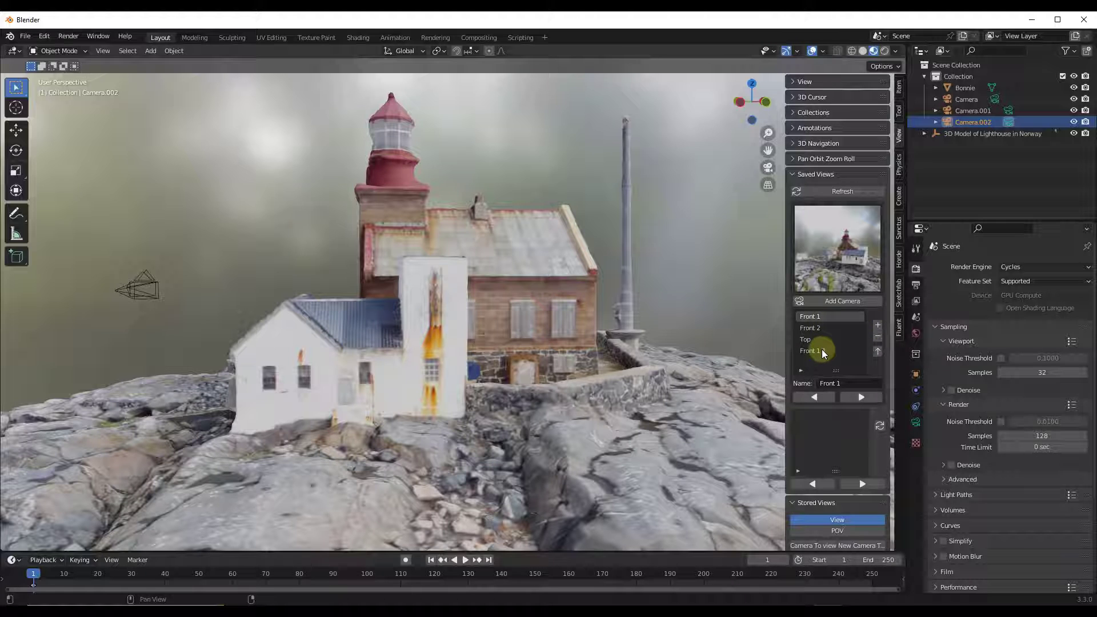
# Use the thumbnail previews to recall the newly saved view Front 1 1, followed by the Top view
pyautogui.click(834, 252)
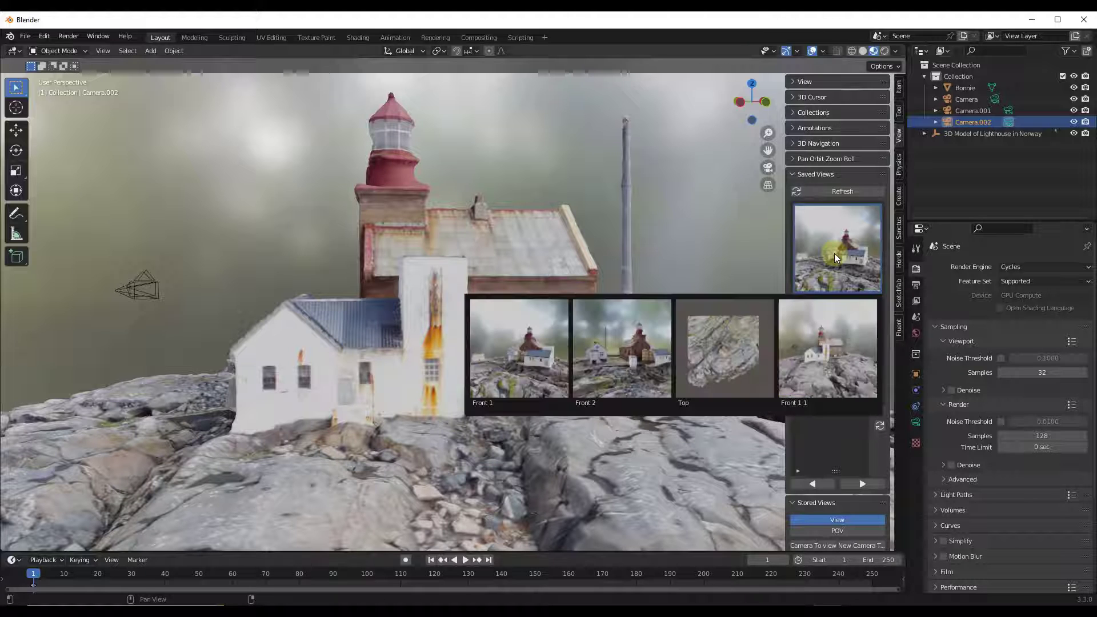
pyautogui.click(833, 358)
pyautogui.scroll(-4, 851, 400)
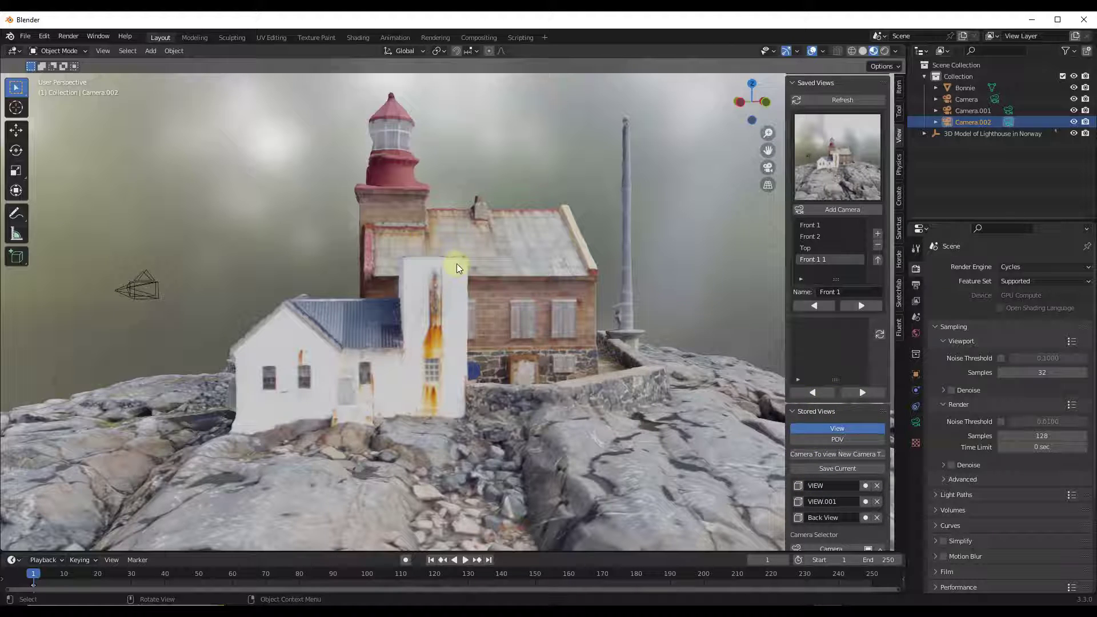
pyautogui.click(835, 153)
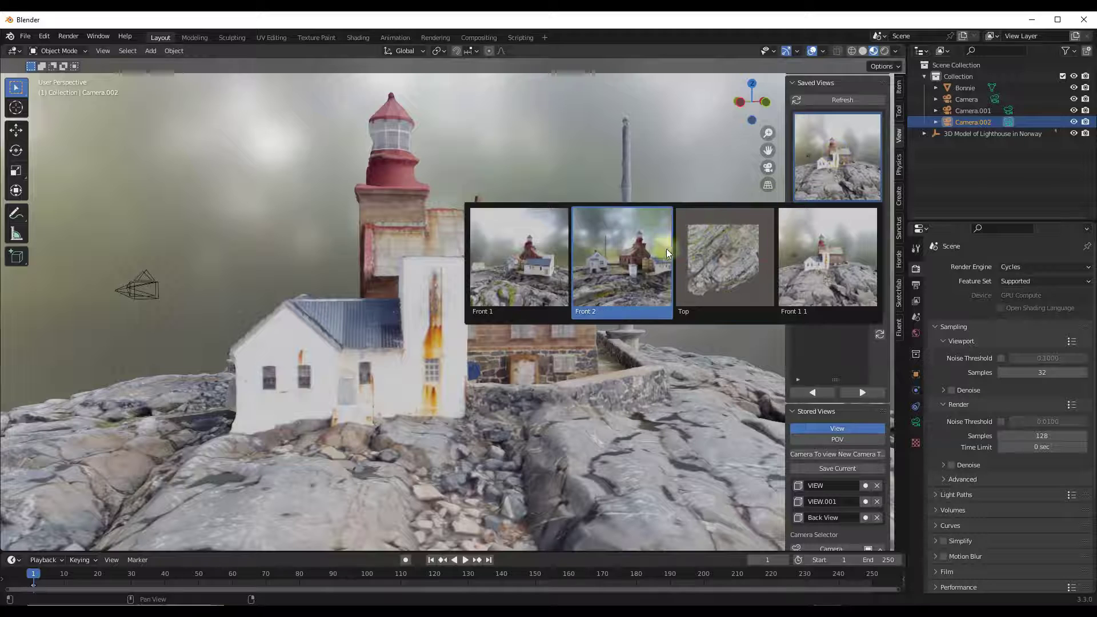
pyautogui.click(728, 258)
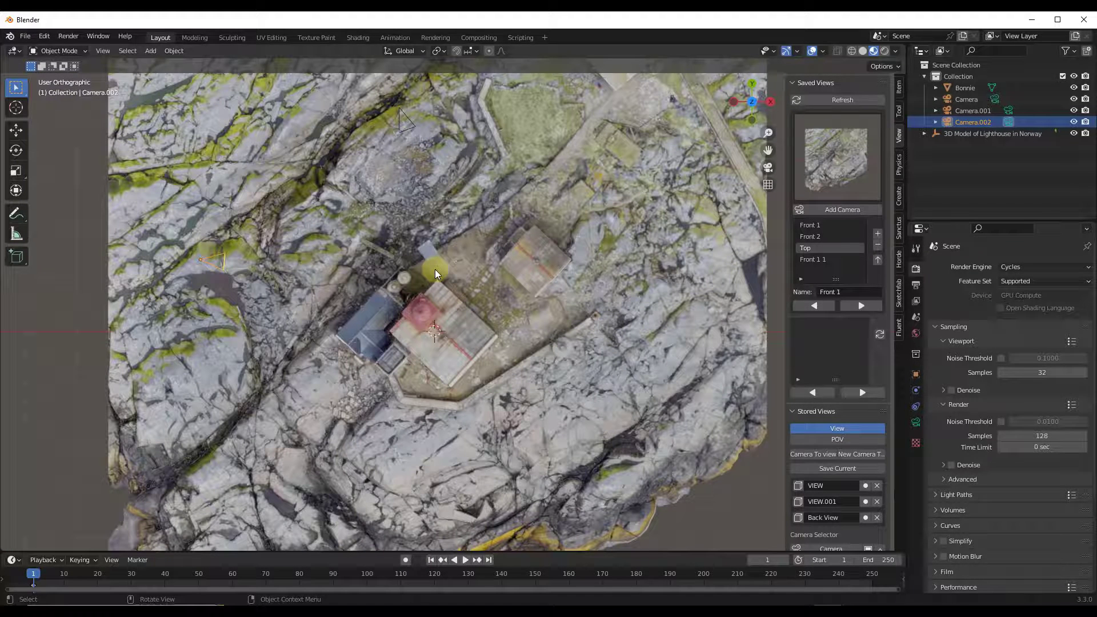